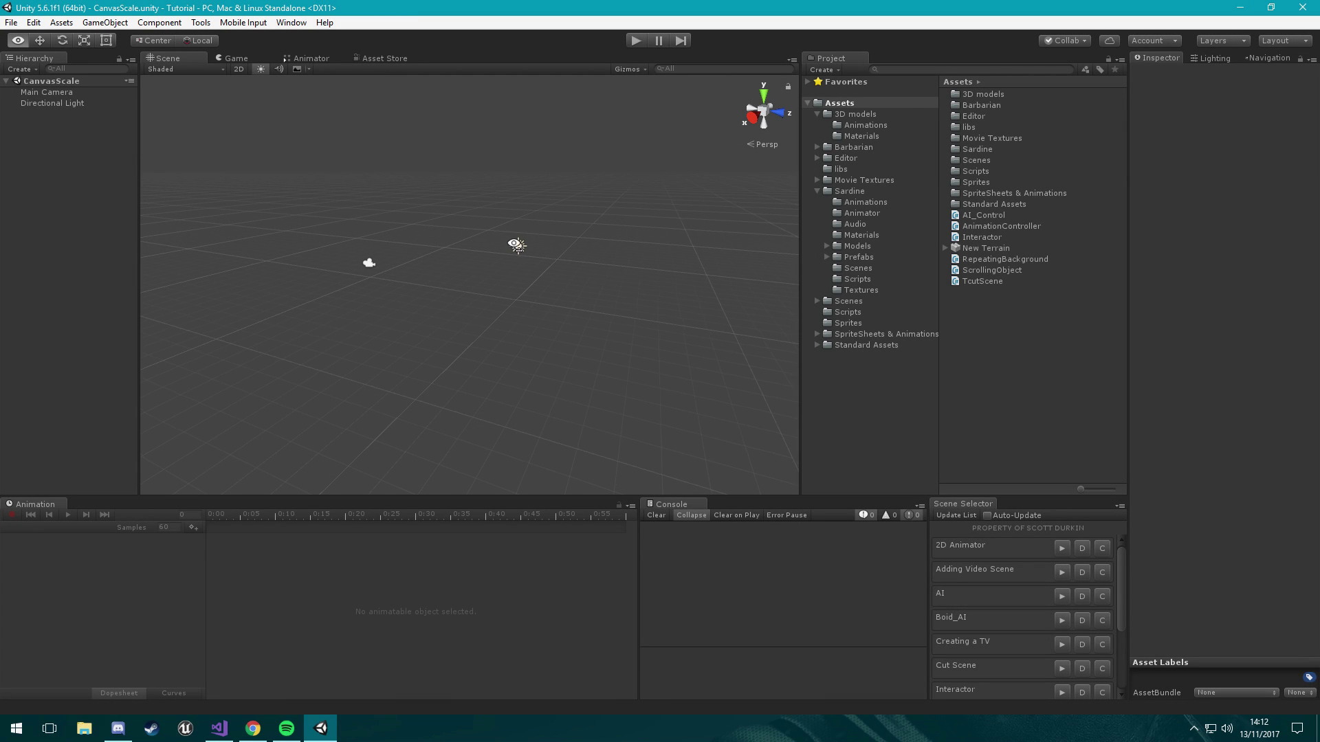
mouse_move(517, 245)
left_mouse_down("alt")
mouse_move(595, 245)
mouse_move(534, 240)
left_mouse_up("alt")
left_click_drag(534, 240, 568, 237, "alt")
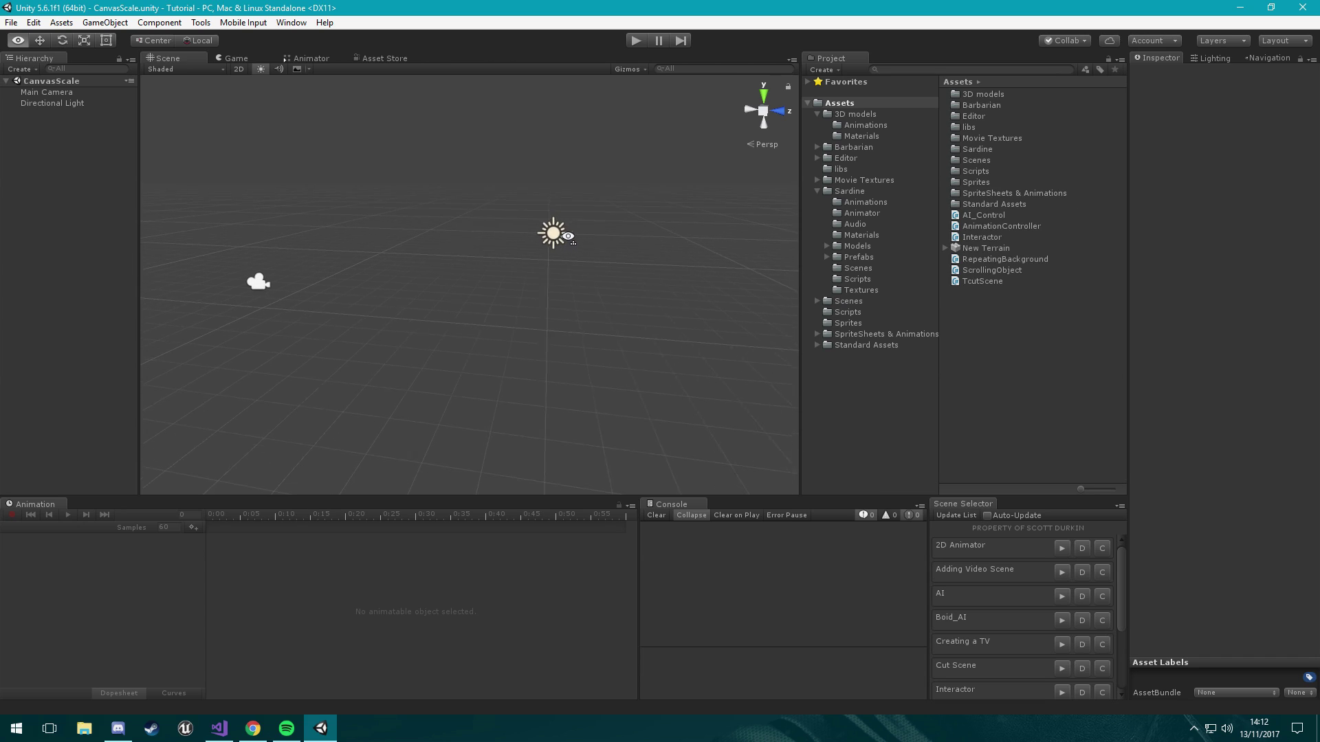
scroll(568, 236, "down", 3, "alt")
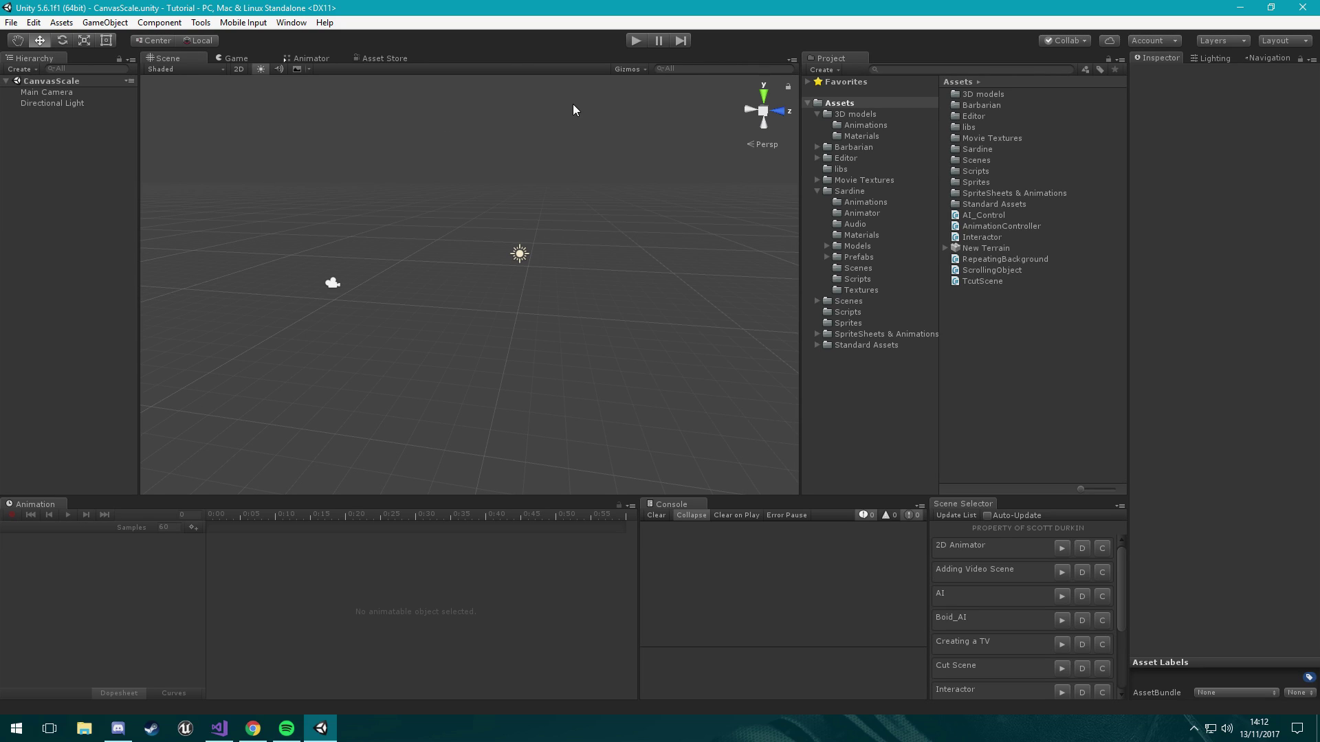
right_click_drag(43, 200, 23, 179)
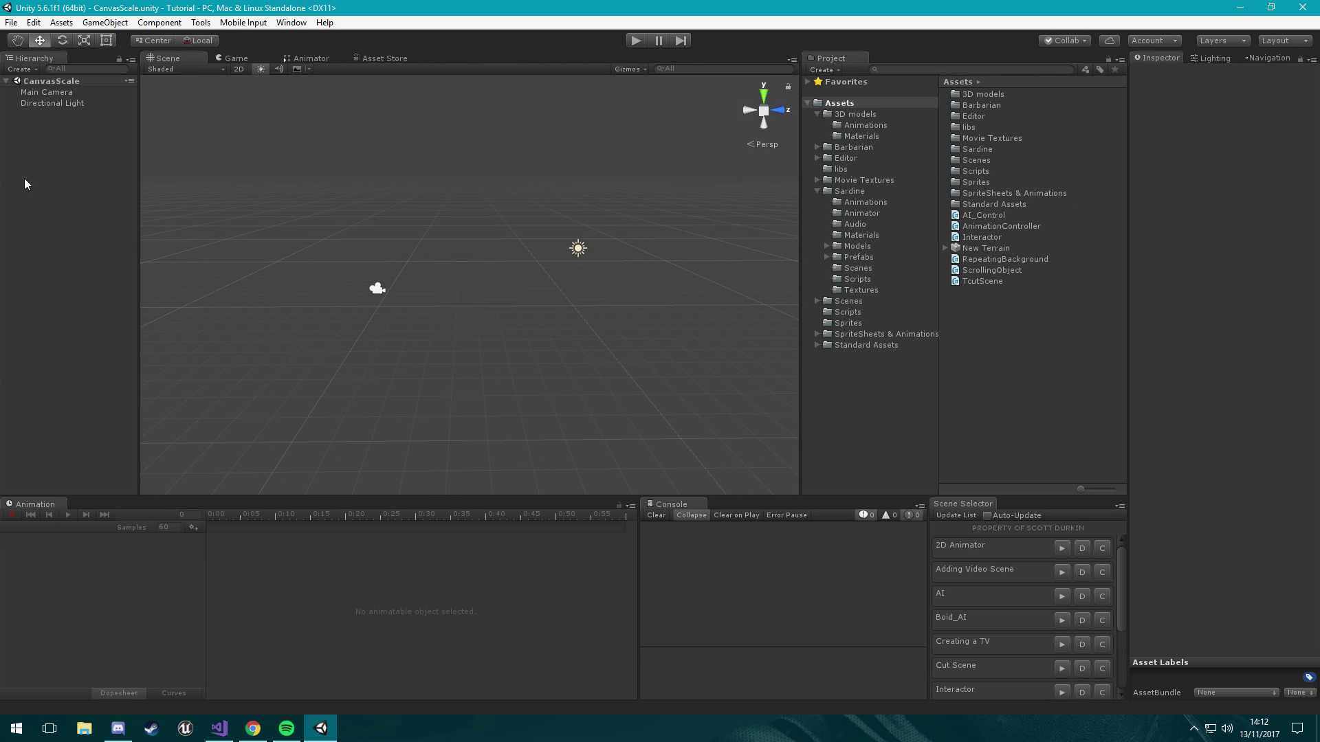
Switch the Game view resolution to 4K (3840x2160) and back to 1080p (1920x1080).
left_click(234, 59)
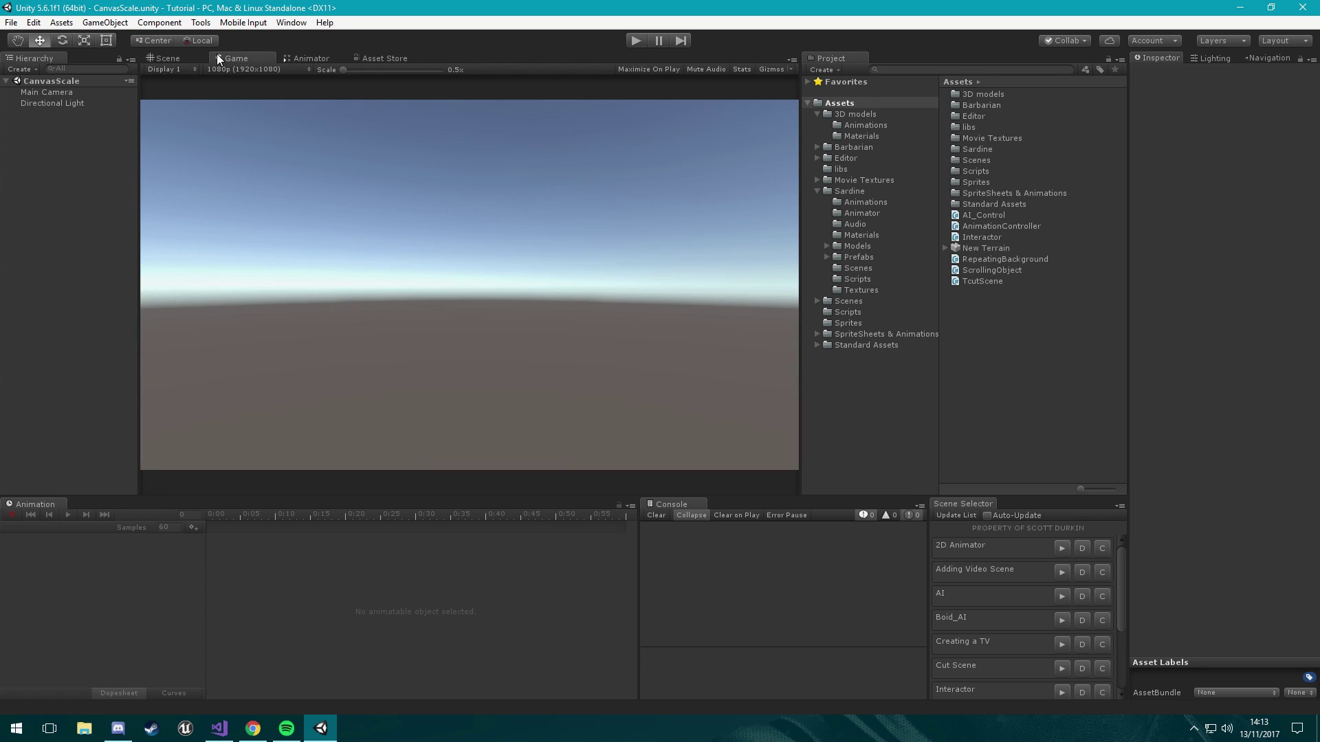
left_click(240, 71)
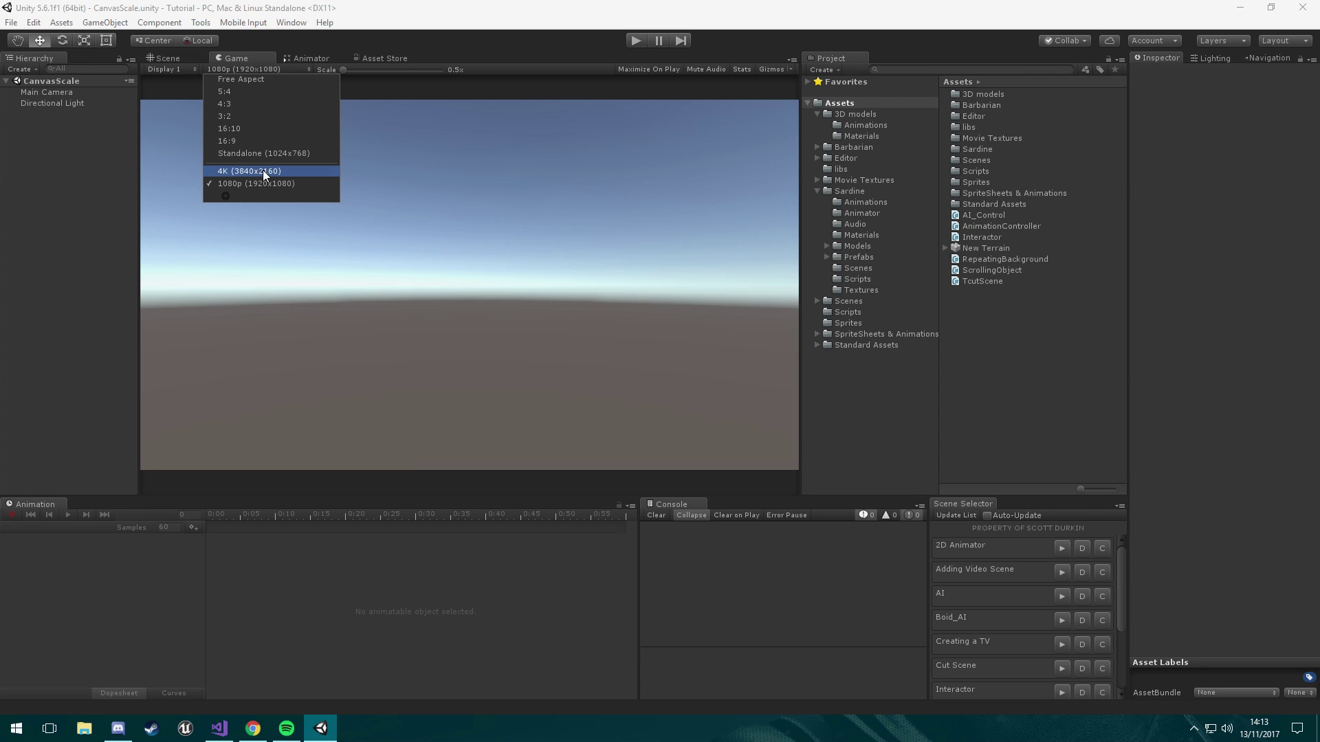
left_click(263, 170)
left_click(247, 69)
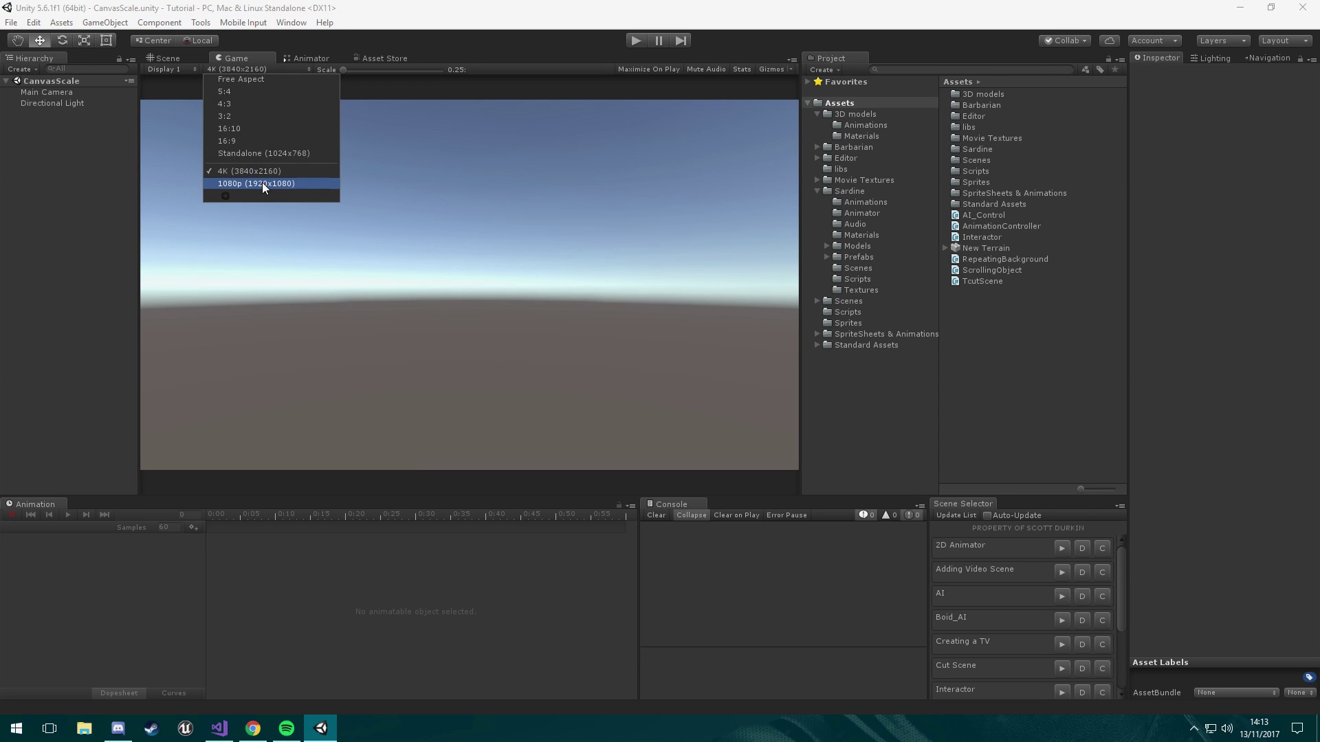
left_click(262, 183)
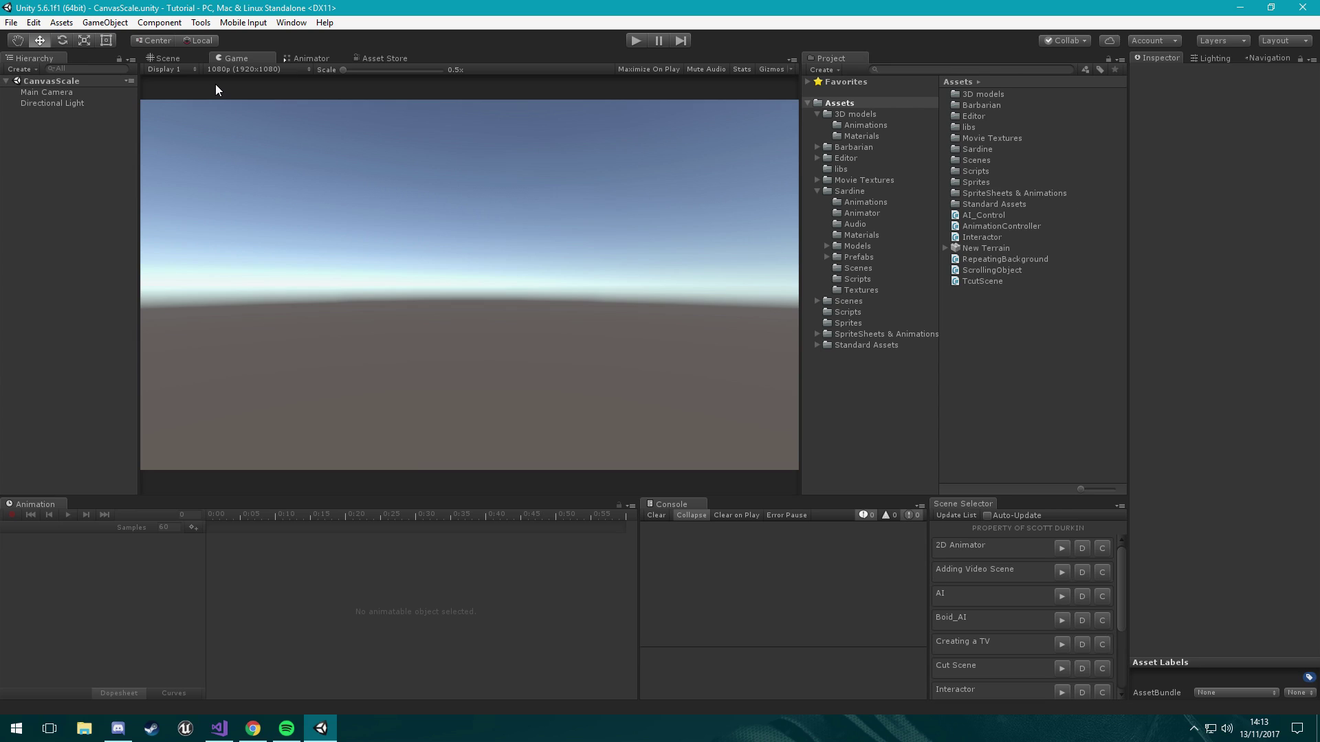
left_click(186, 59)
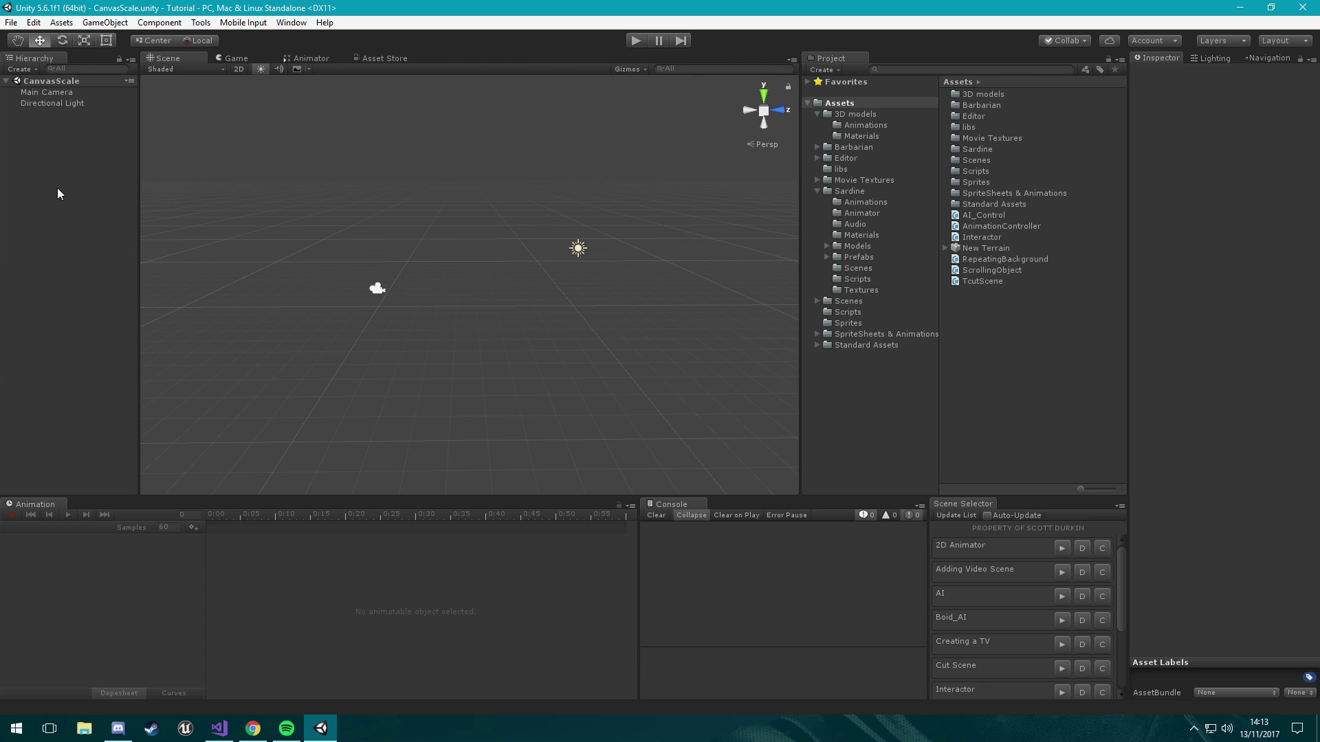
left_click(232, 59)
left_click(191, 59)
right_click(46, 184)
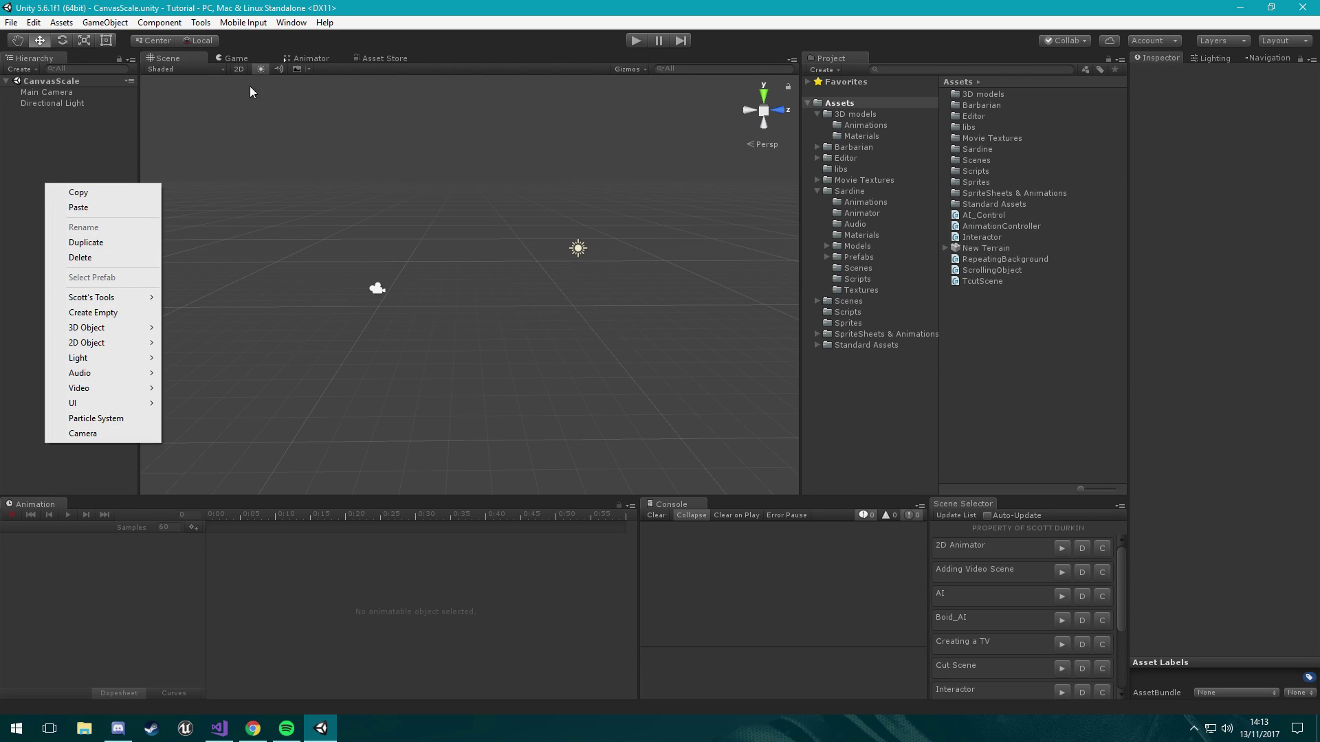
left_click(227, 56)
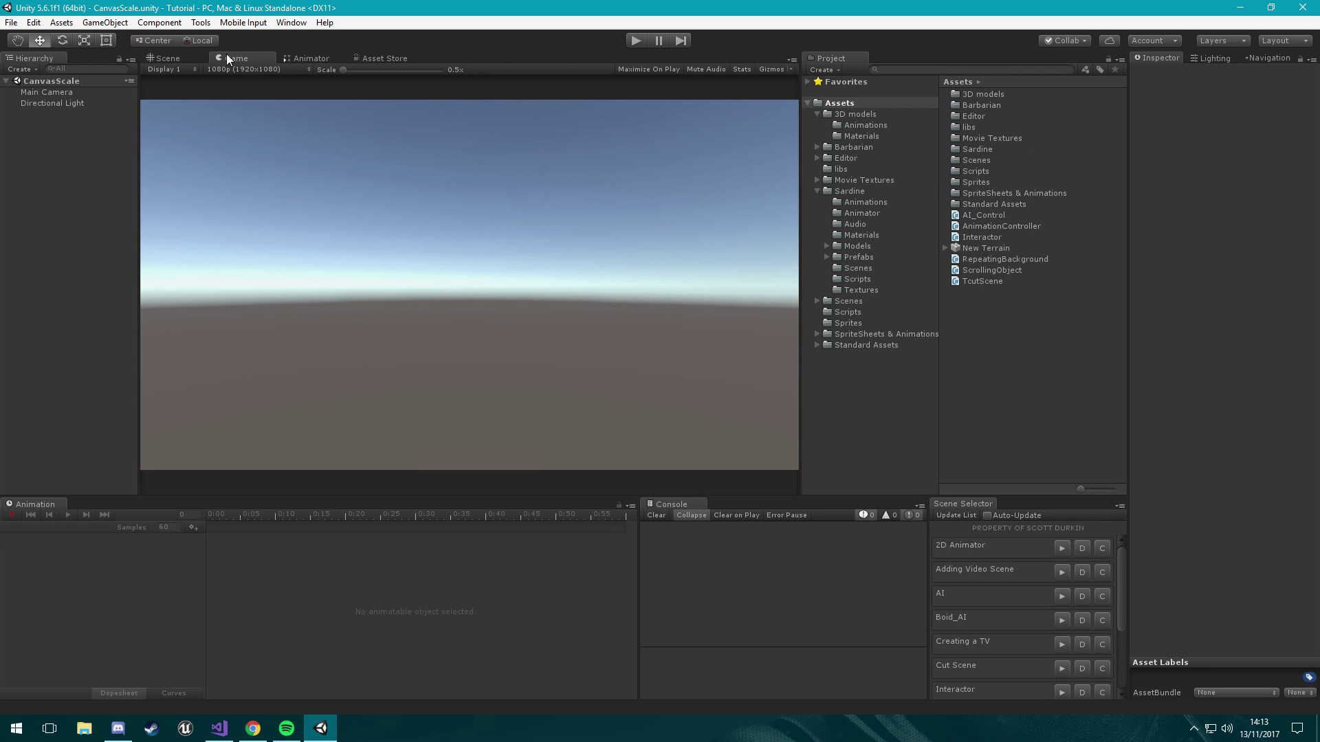
left_click(183, 57)
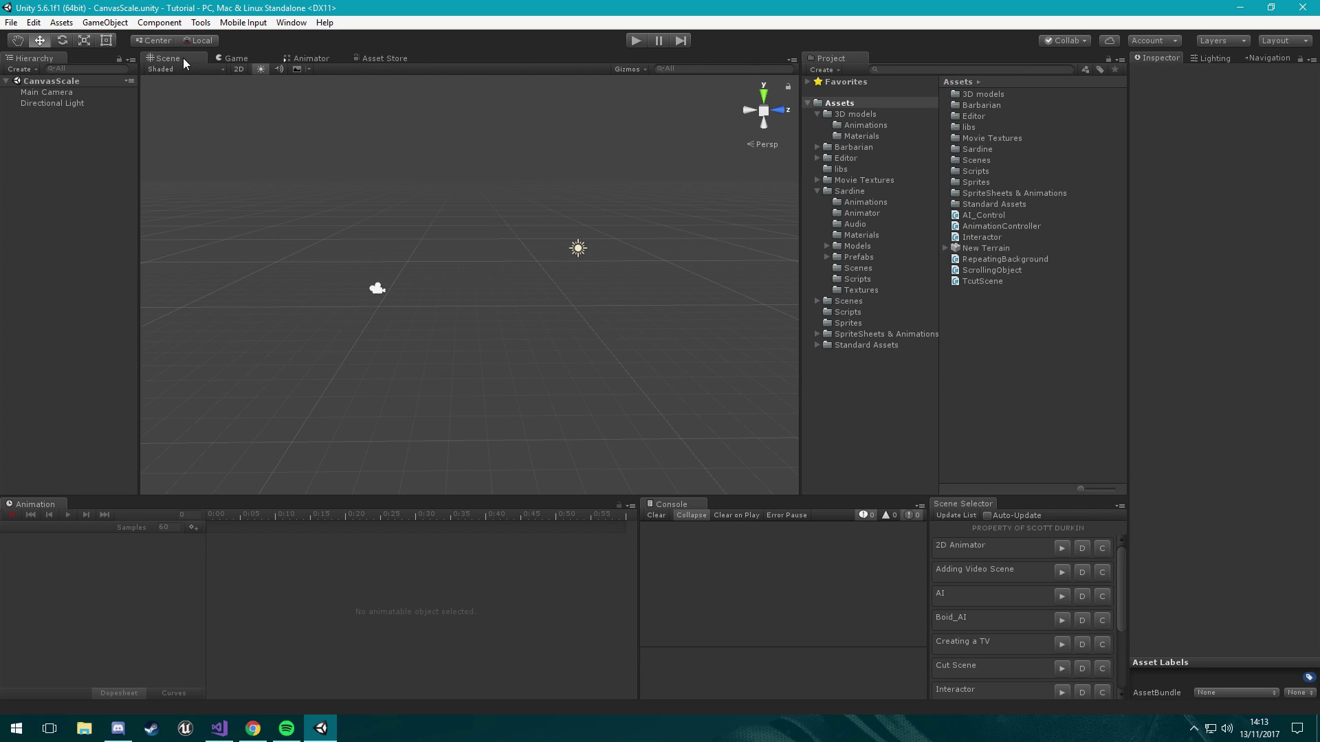
left_click(227, 58)
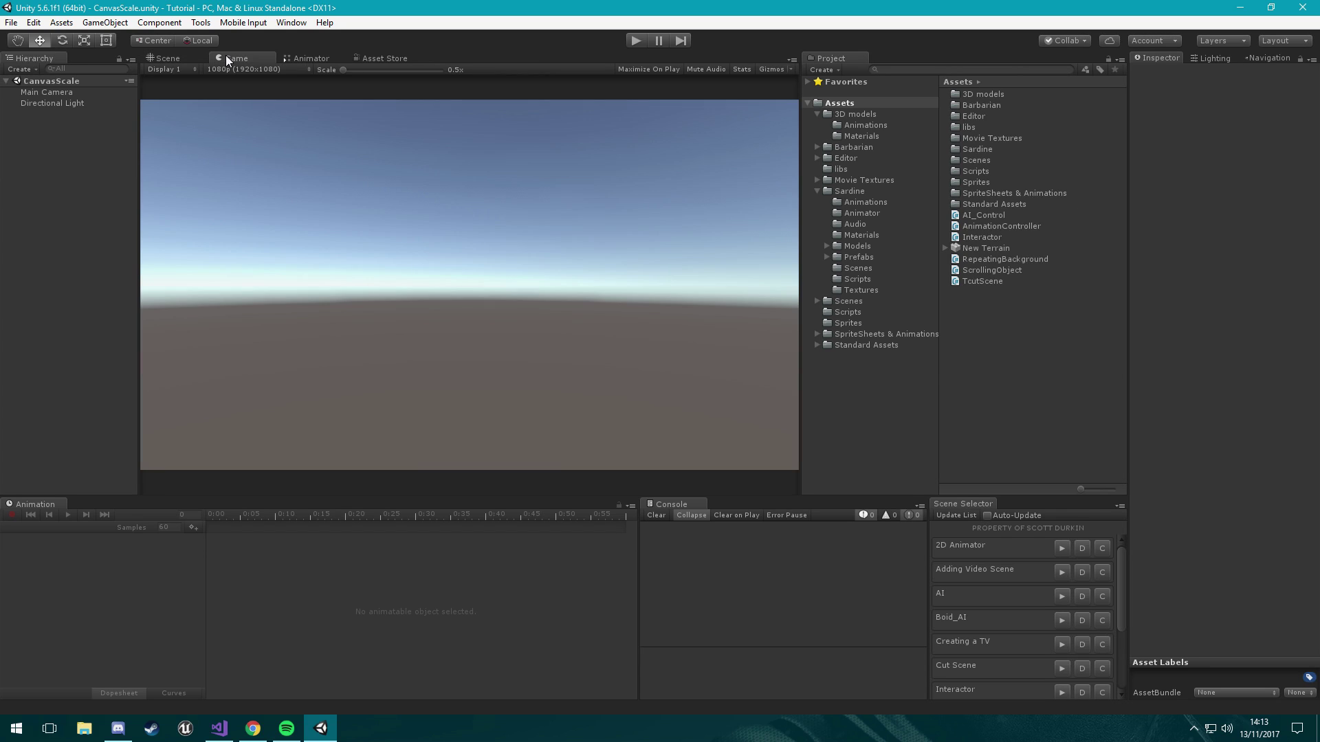
left_click(191, 59)
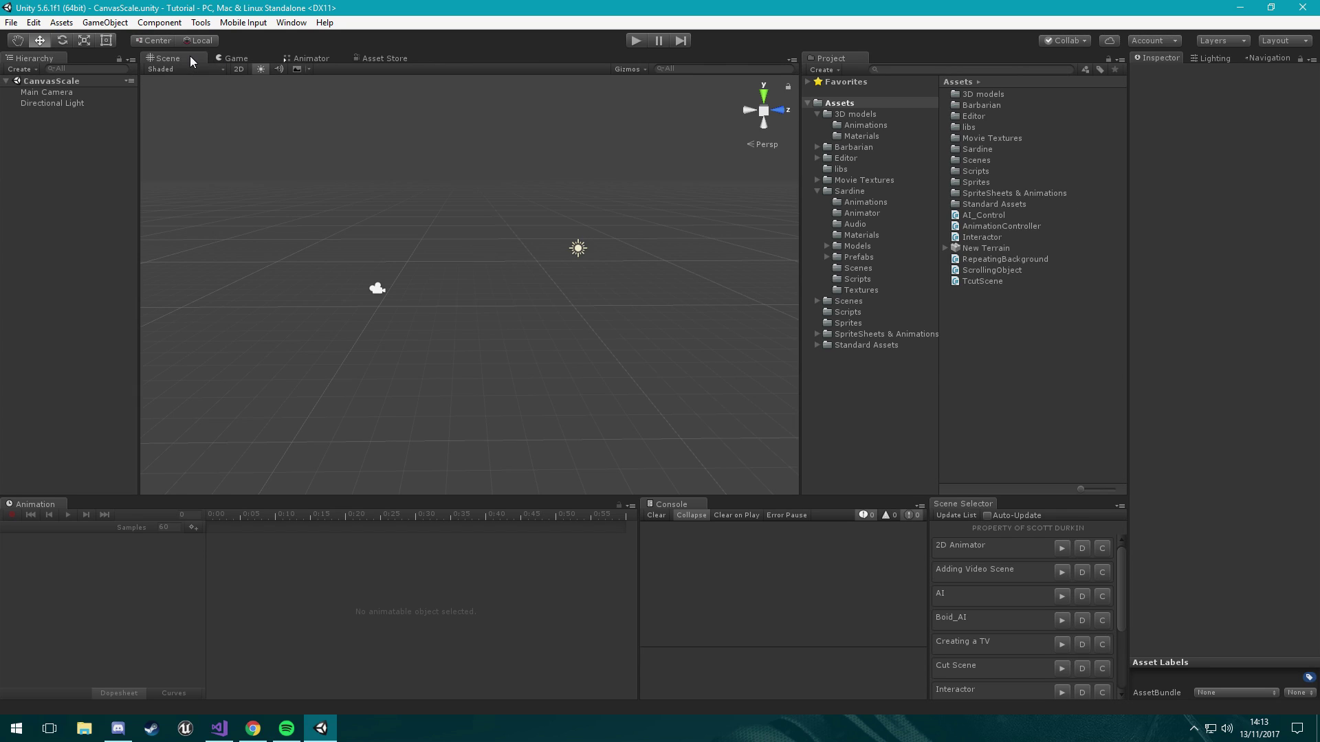
left_click(234, 57)
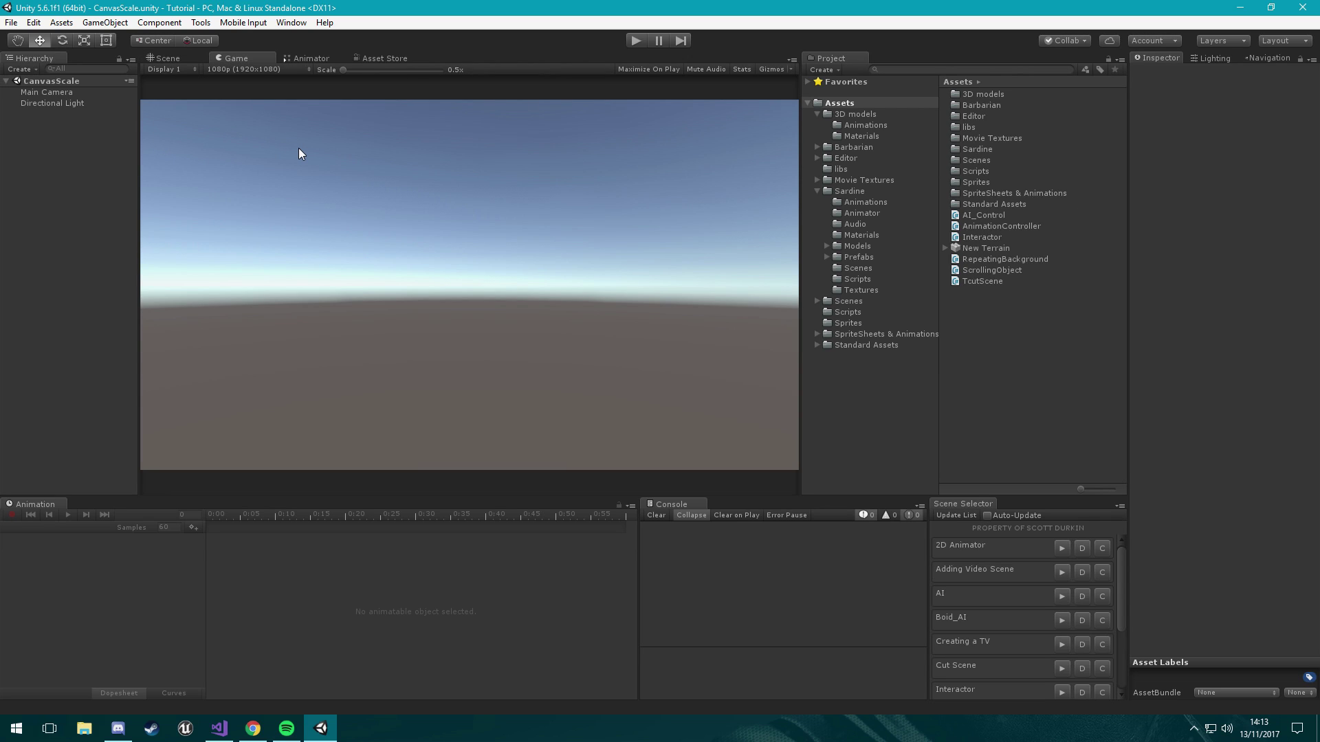
Add a UI Canvas to the CanvasScale scene.
right_click(37, 174)
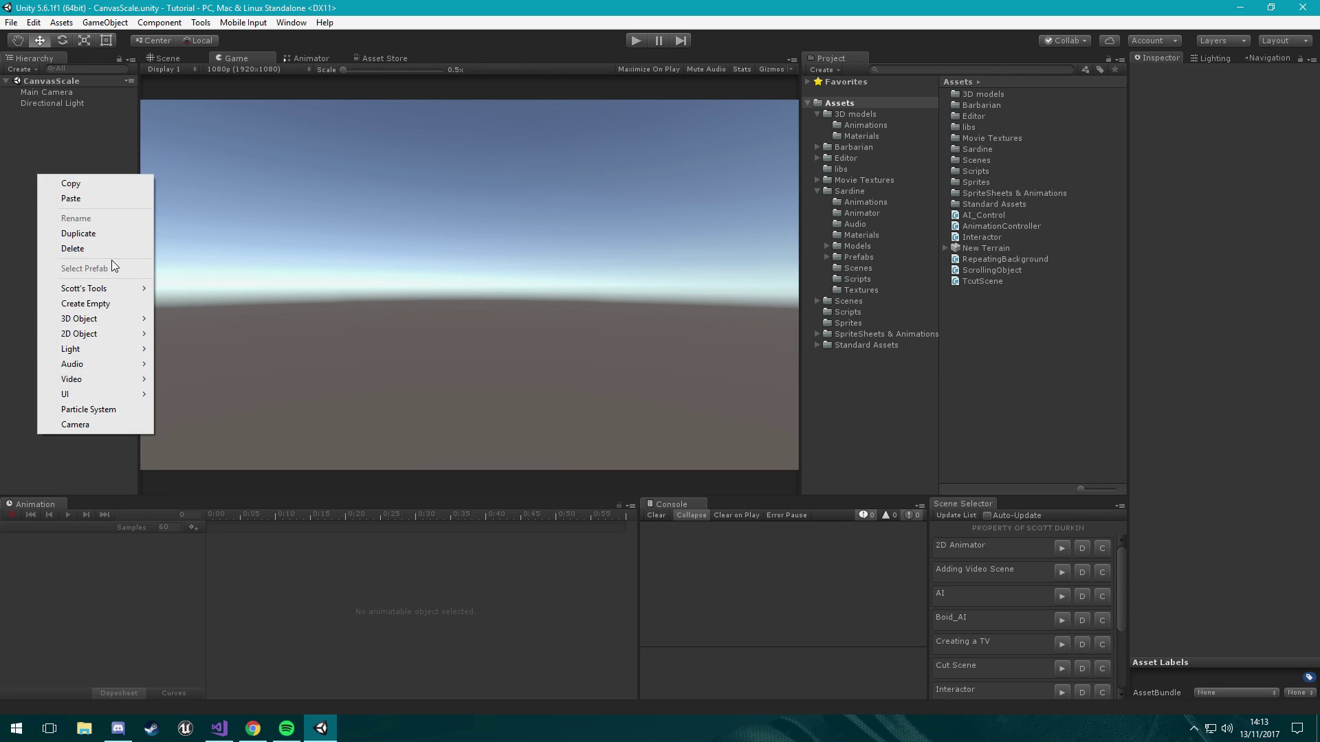
mouse_move(93, 394)
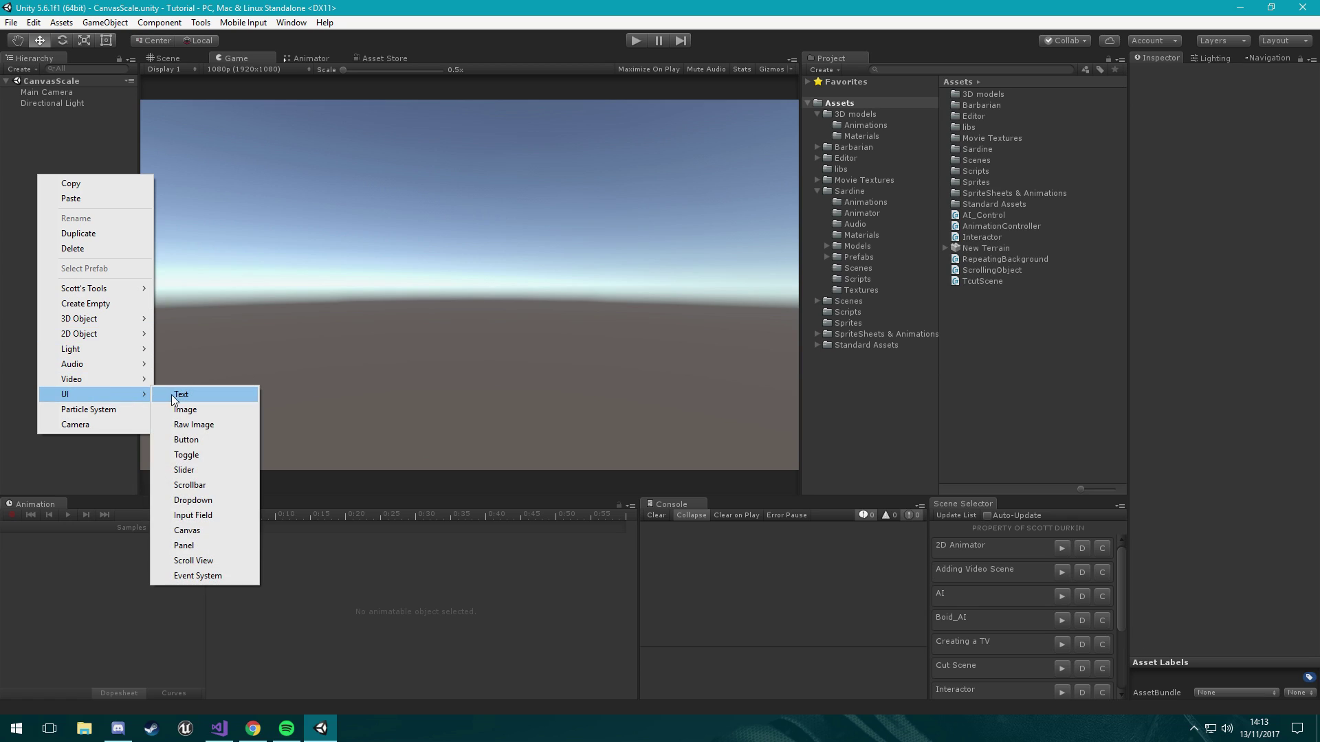
left_click(187, 531)
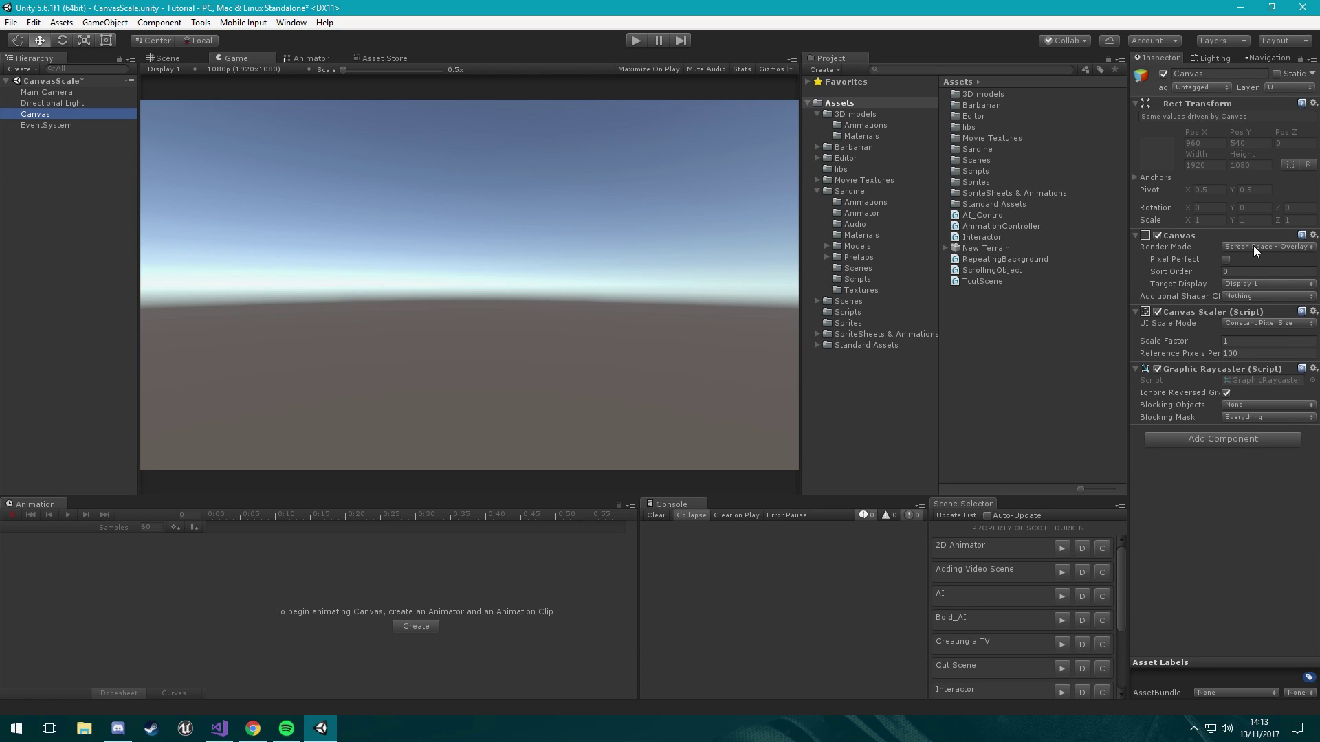
Set the Canvas Scaler's UI Scale Mode to Scale With Screen Size with a reference resolution of 1920 x 1080.
left_click(1242, 323)
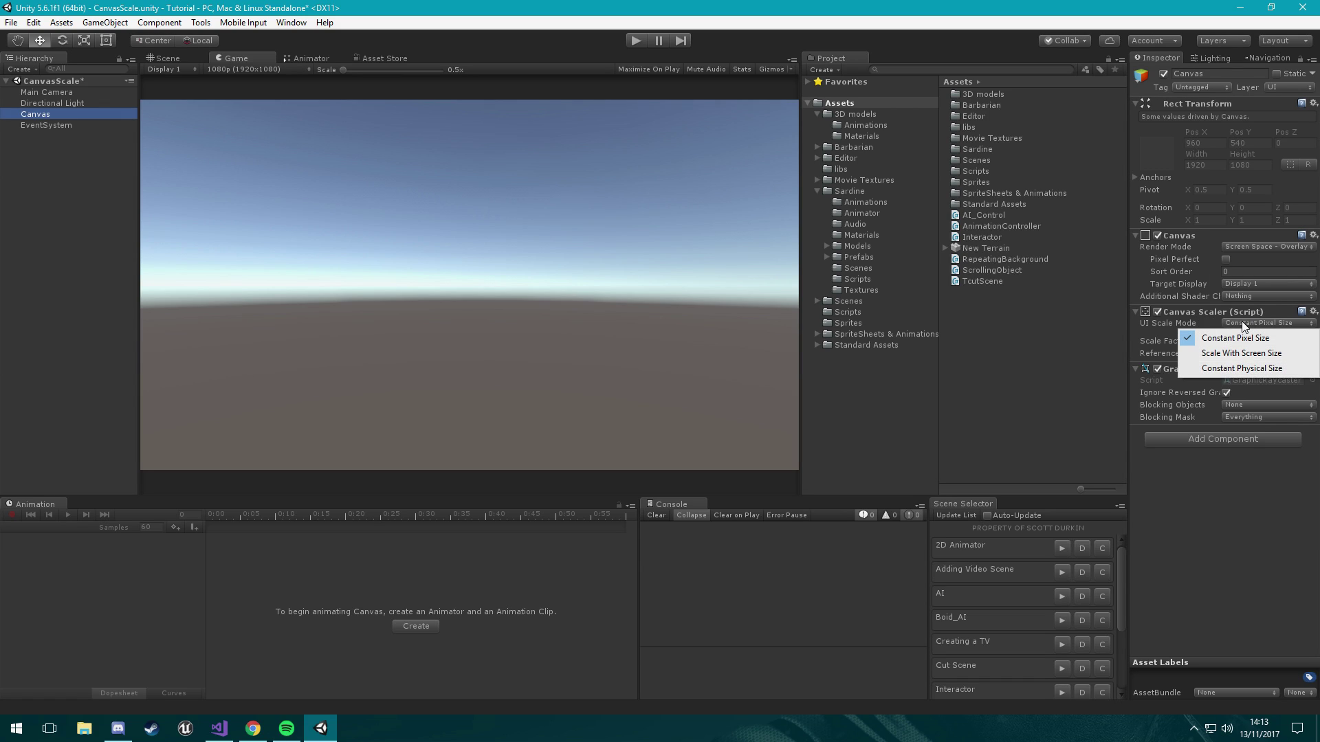
left_click(1256, 355)
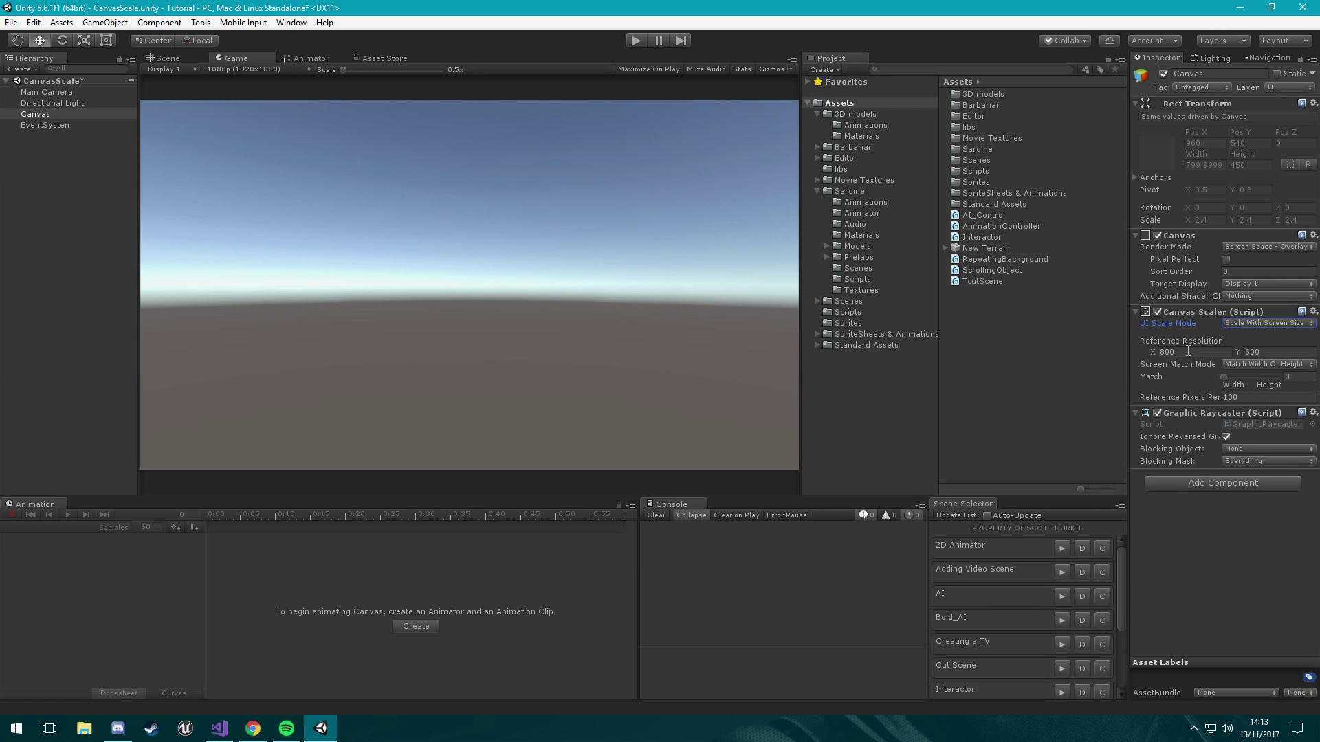
left_click(1199, 352)
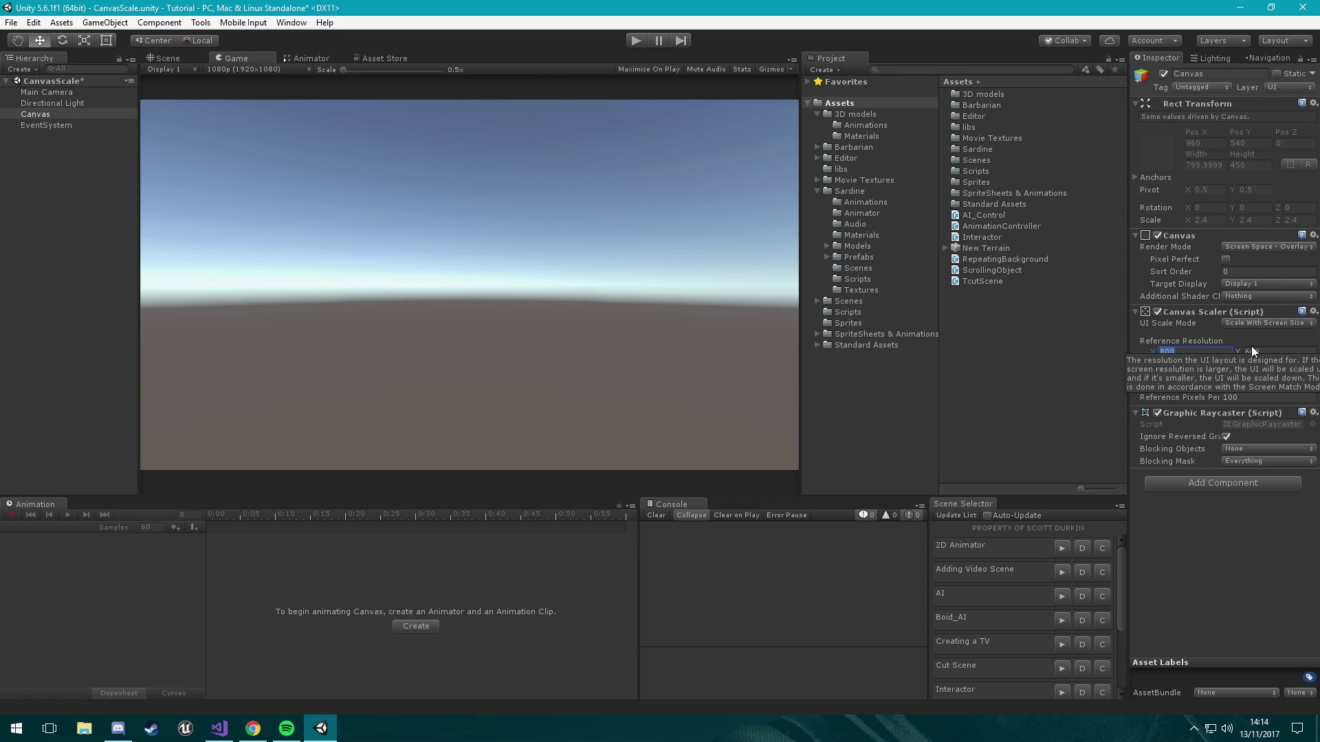
type("1920")
key("Tab")
type("1080")
left_click(1208, 567)
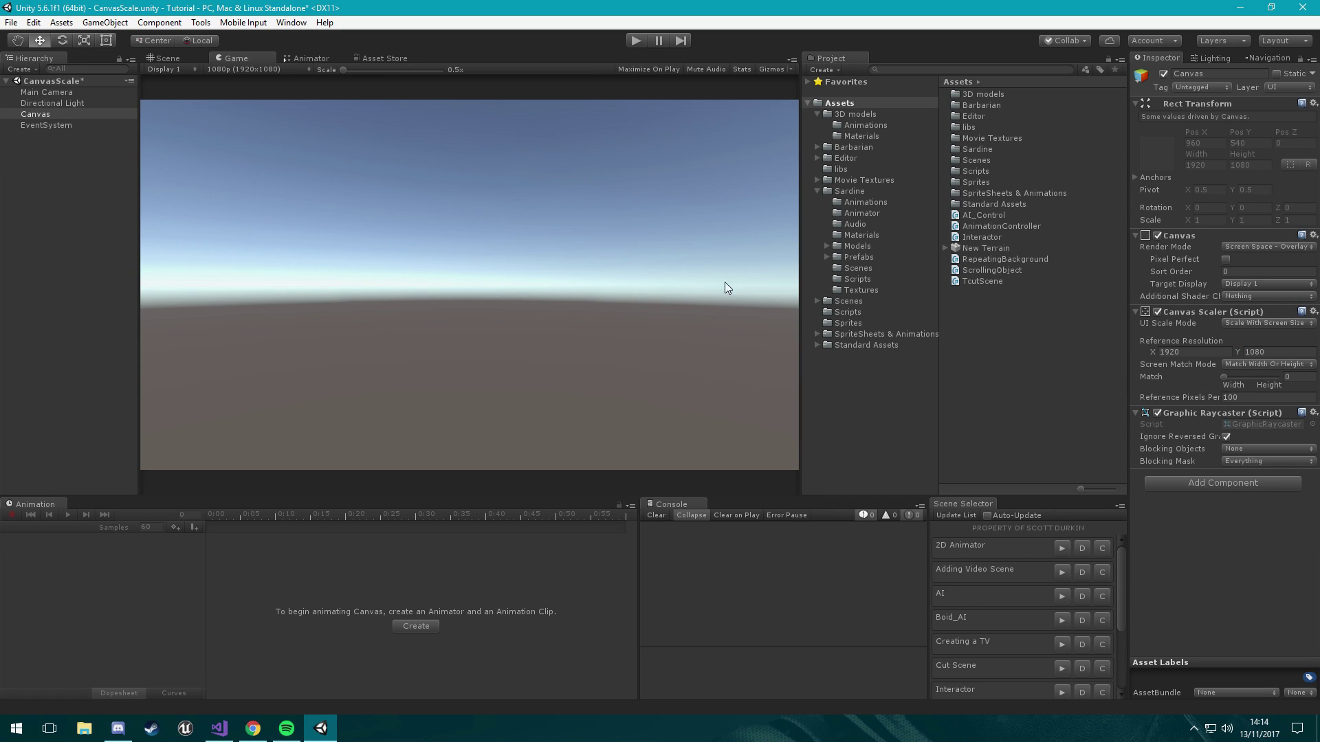
Add a UI Image as a child of the Canvas while working in the Scene view.
left_click(175, 57)
left_click_drag(329, 172, 549, 181, "alt")
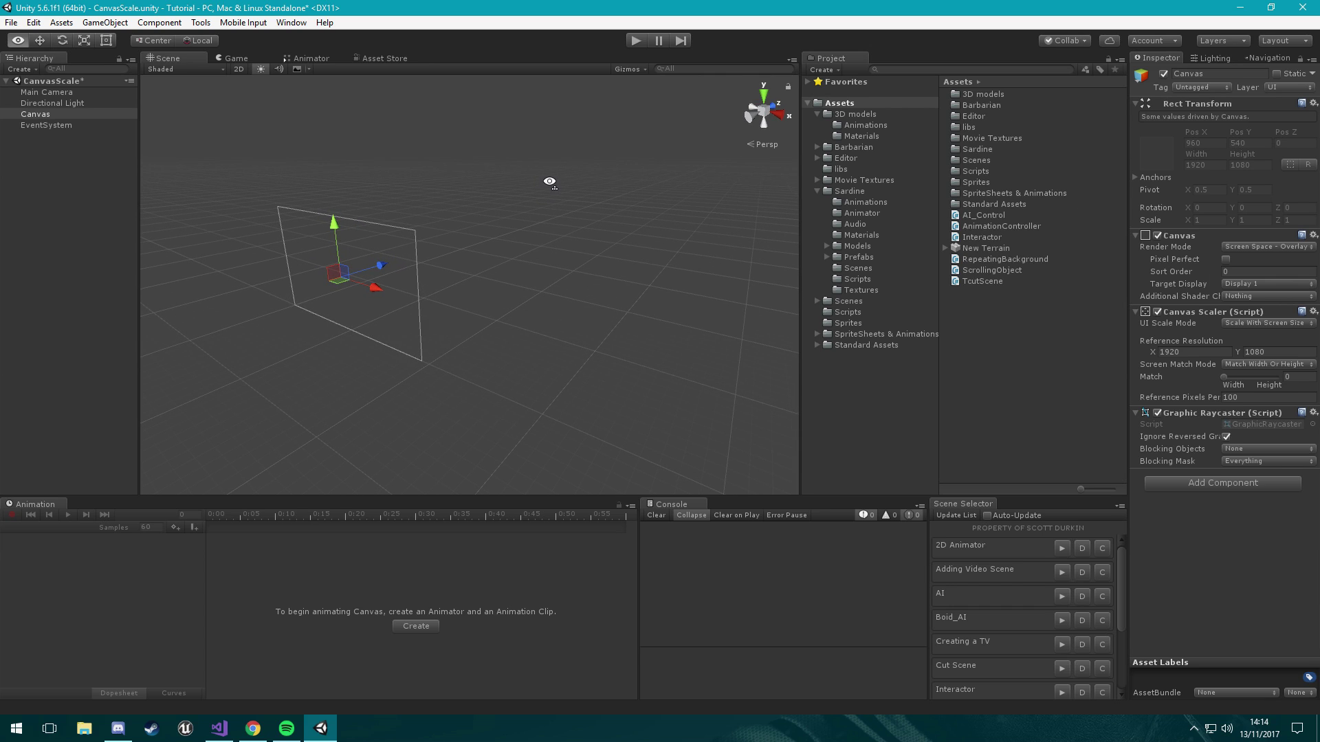
left_click(774, 105)
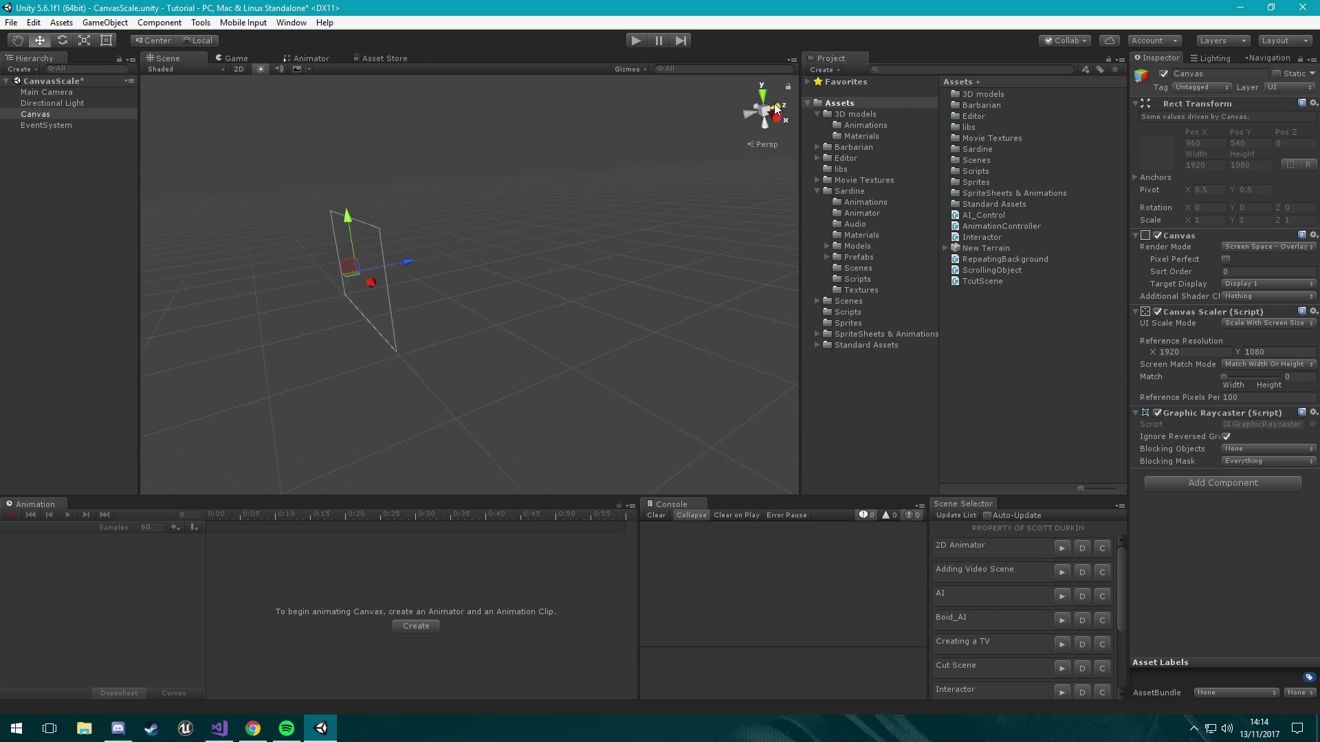
scroll(660, 271, "up", 6)
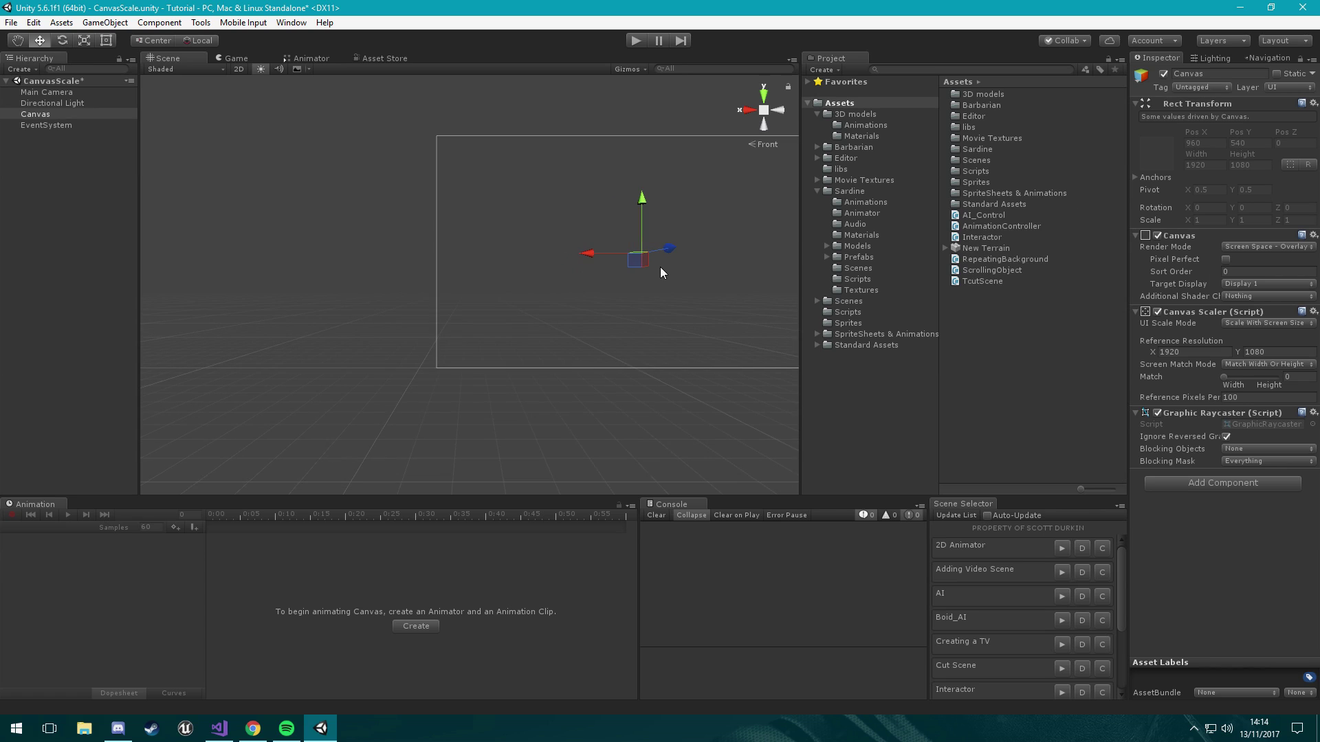
middle_click_drag(660, 271, 416, 327)
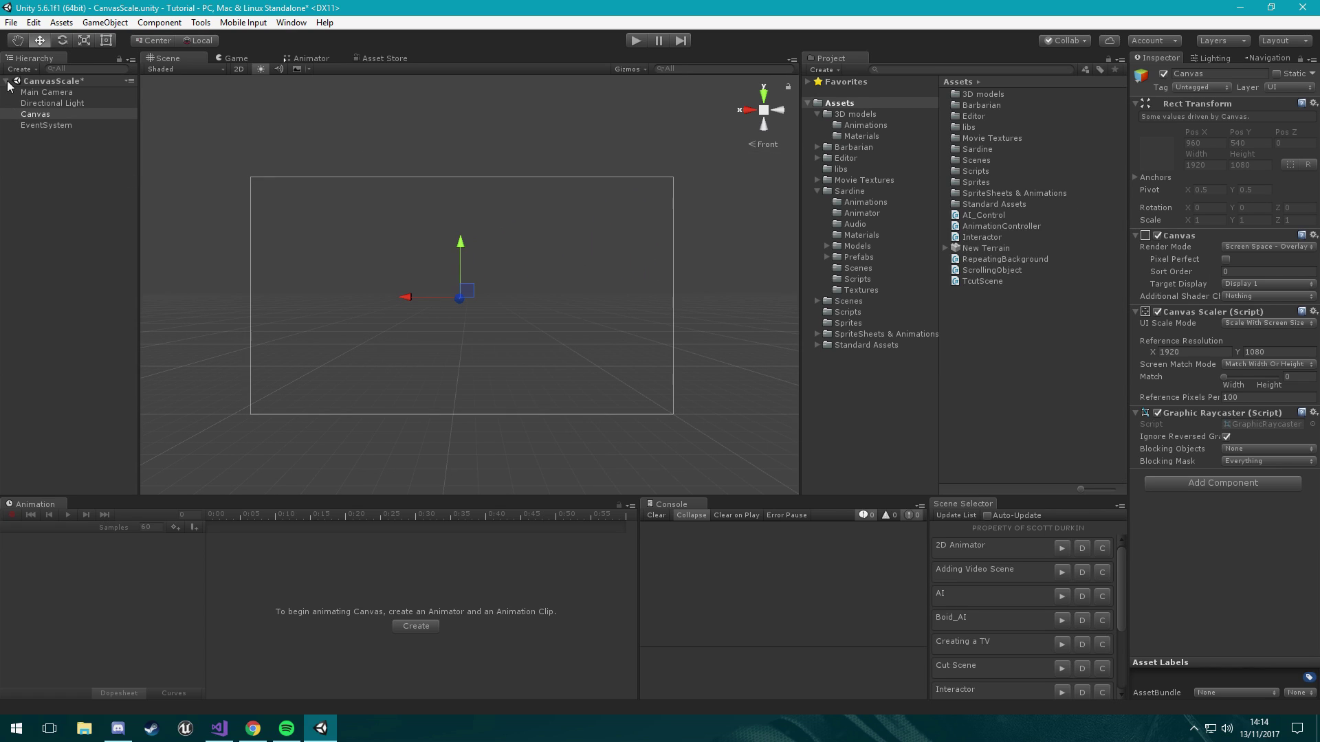
left_click(74, 114)
right_click(74, 117)
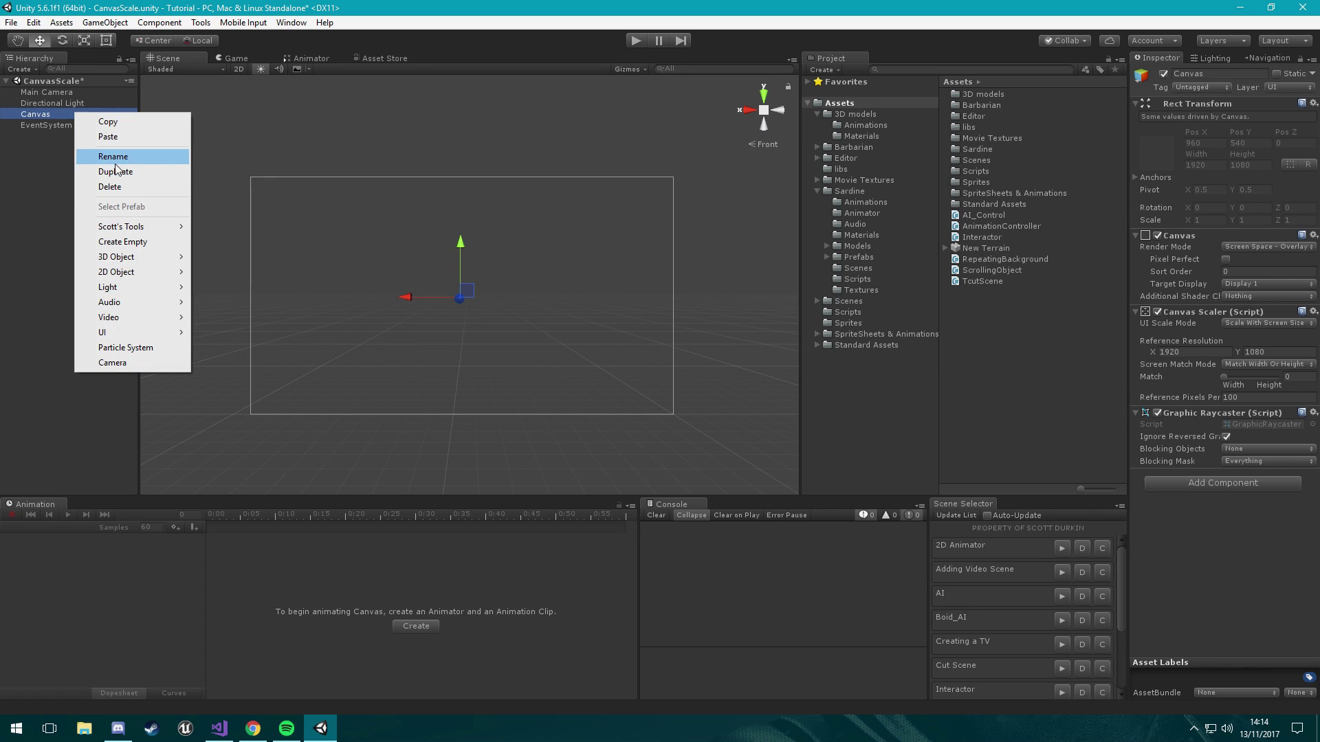
left_click(43, 193)
left_click(60, 113)
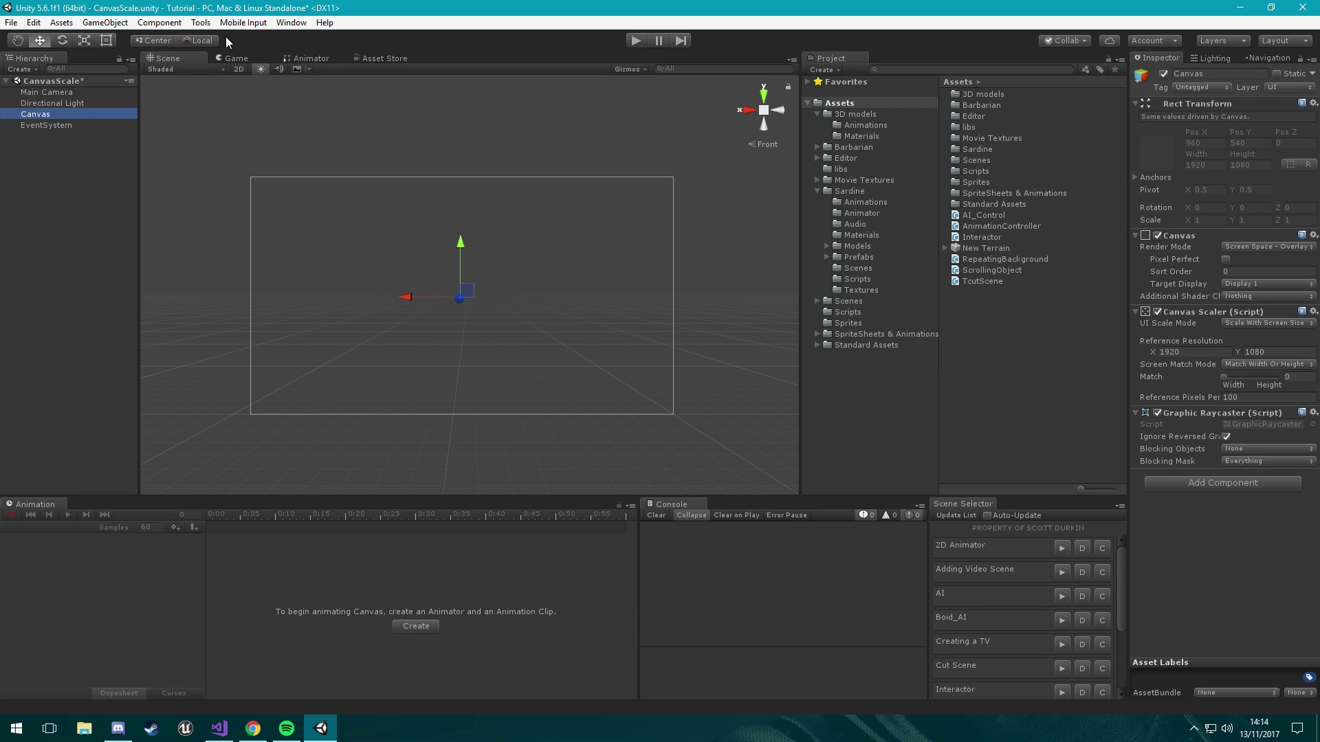
right_click(51, 113)
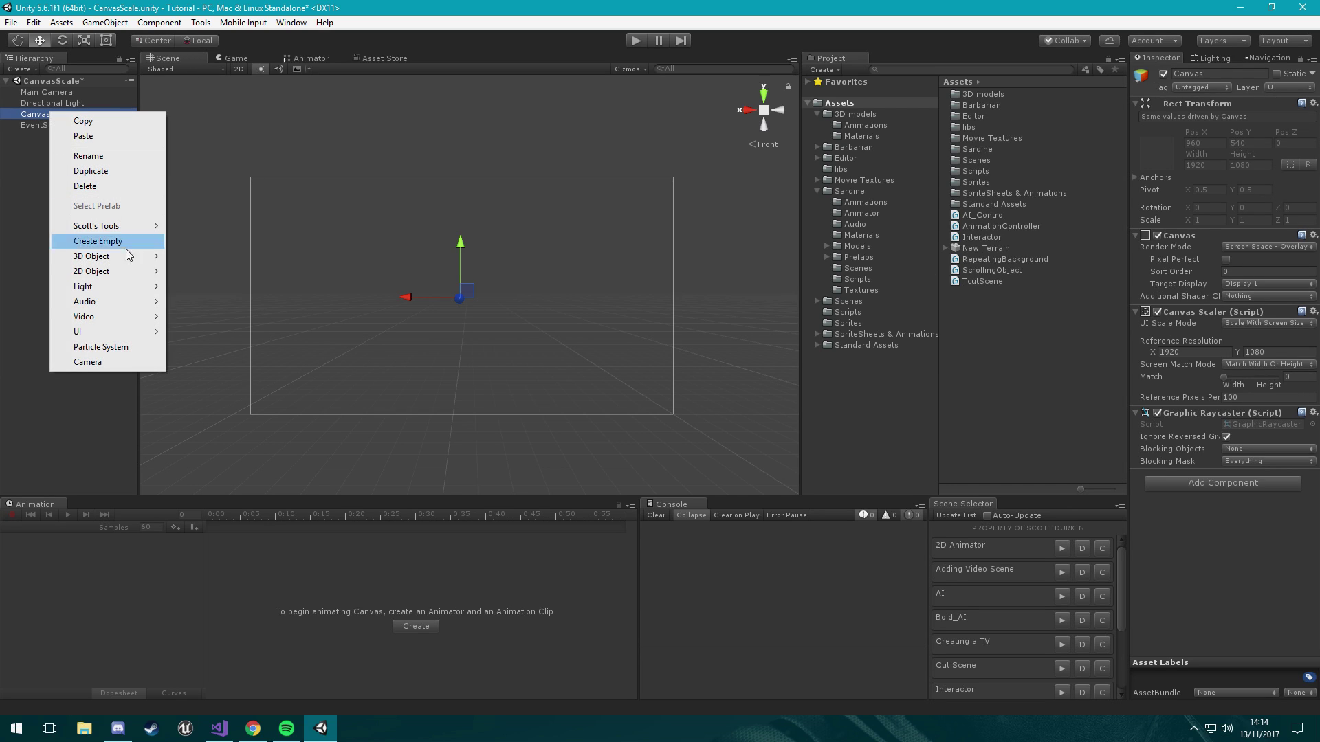
mouse_move(108, 261)
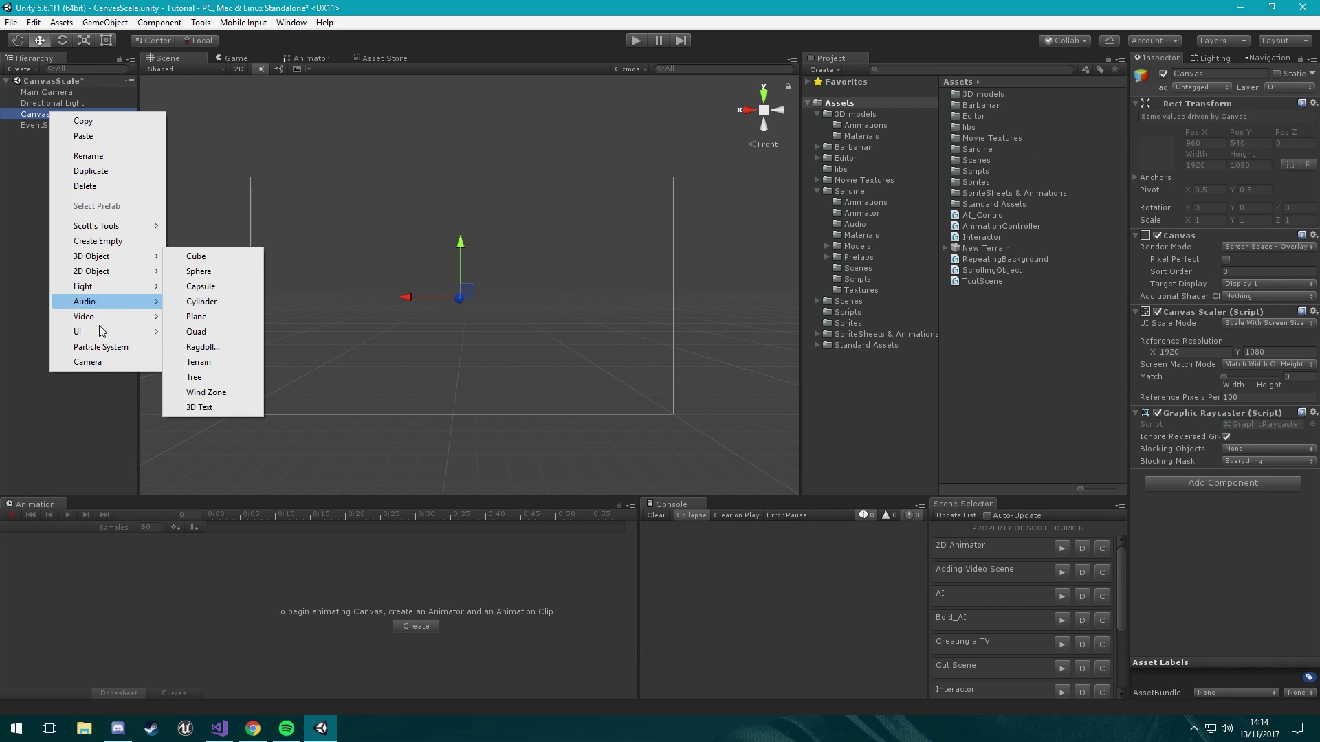
mouse_move(110, 333)
left_click(217, 345)
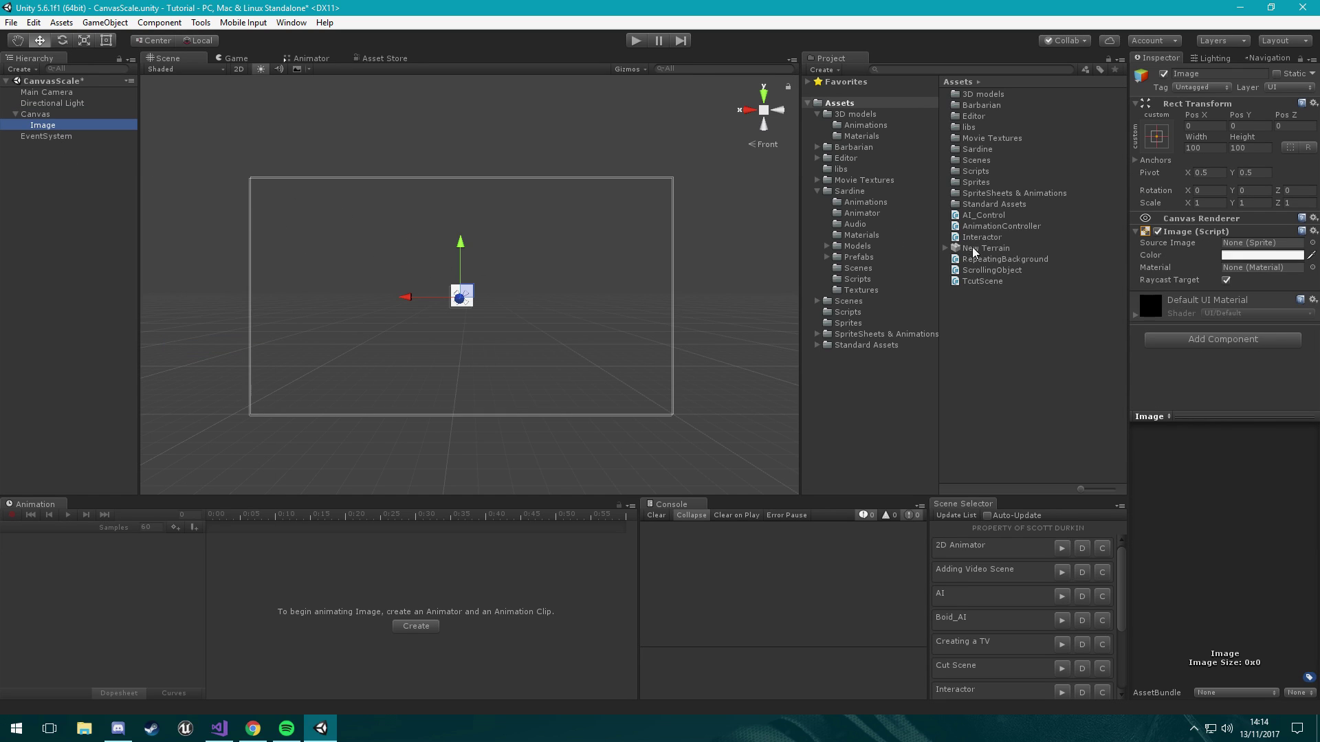
Assign the Emo0 sprite as the Image's source image.
left_click(1312, 244)
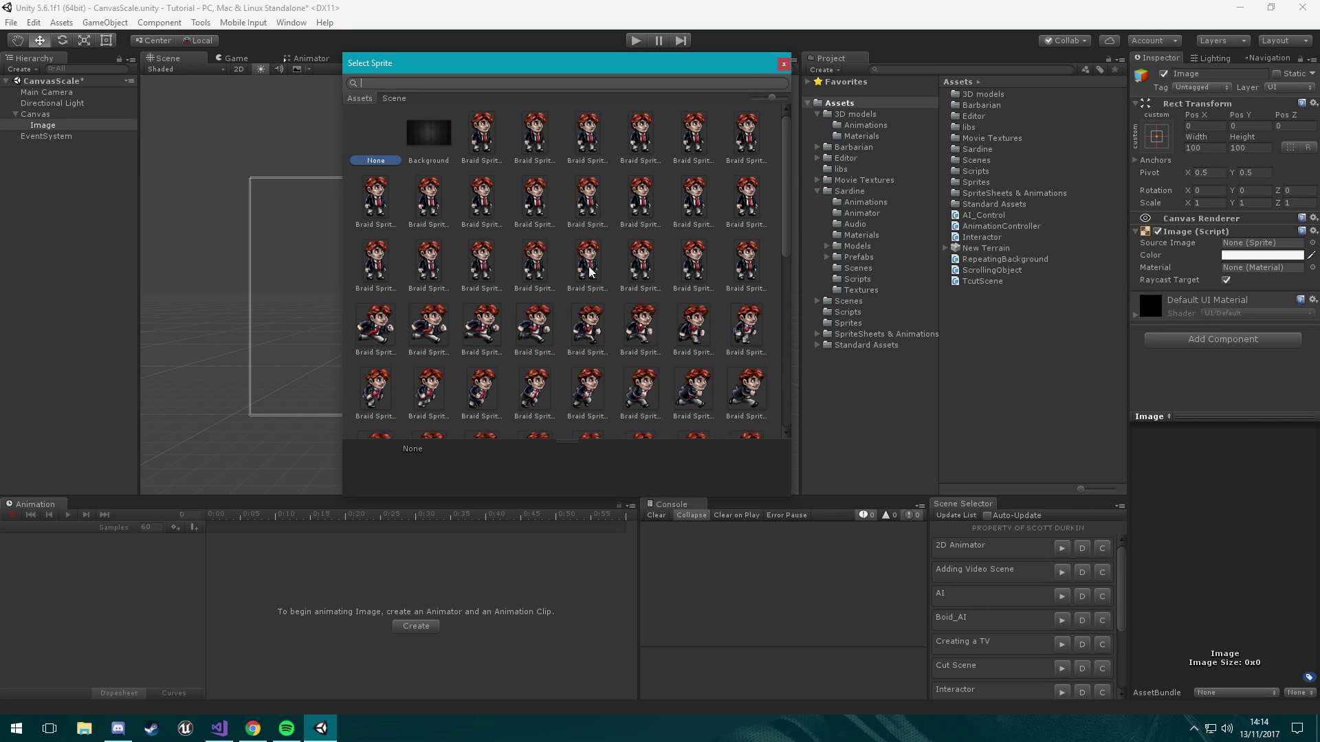
scroll(578, 275, "down", 5)
scroll(574, 277, "down", 3)
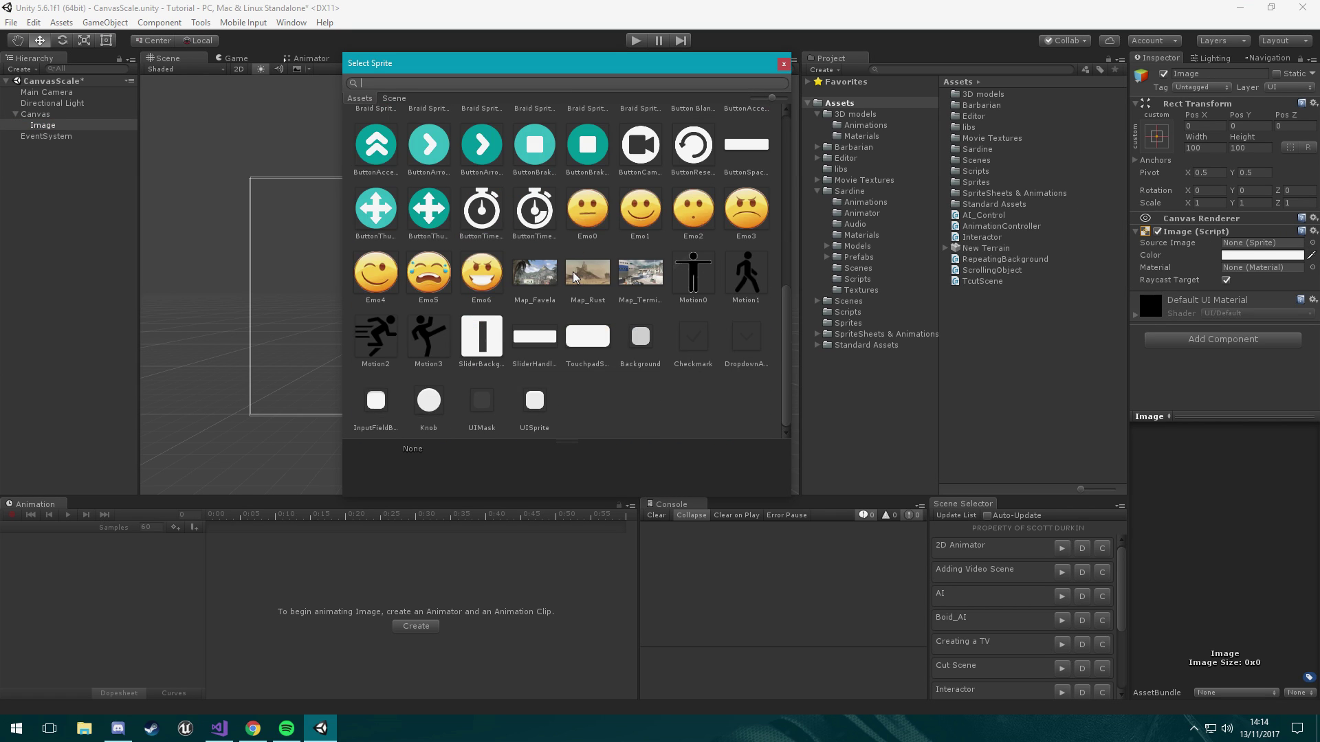
double_click(585, 216)
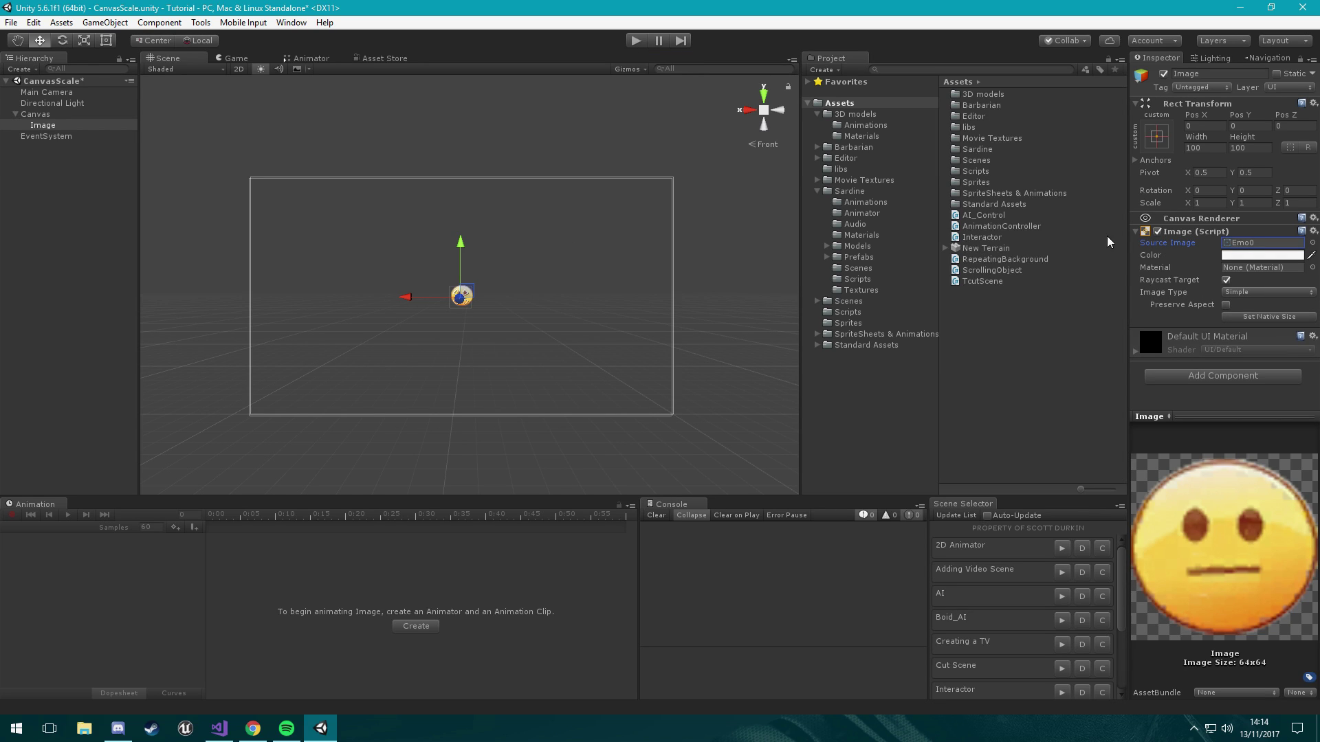
Set the Image's source image to the Motion2 running-figure sprite.
left_click(1312, 242)
double_click(381, 338)
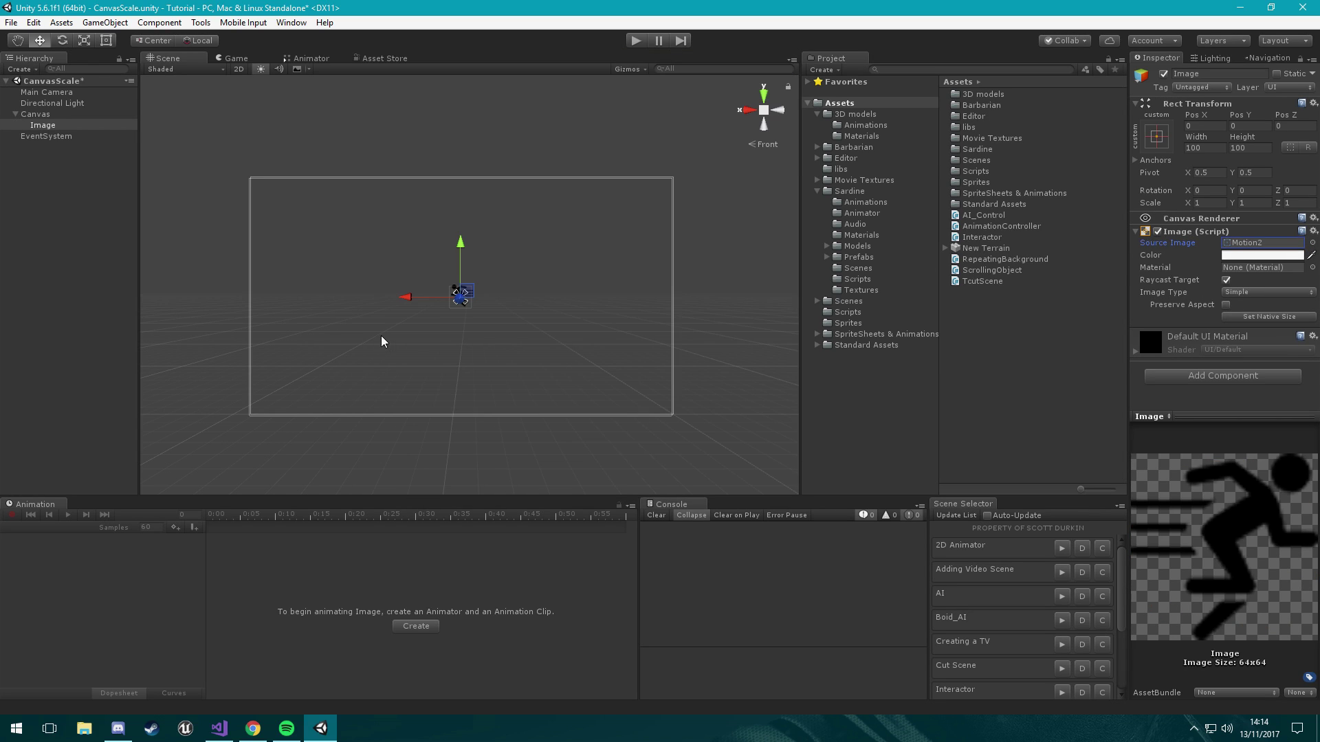
left_click(764, 110)
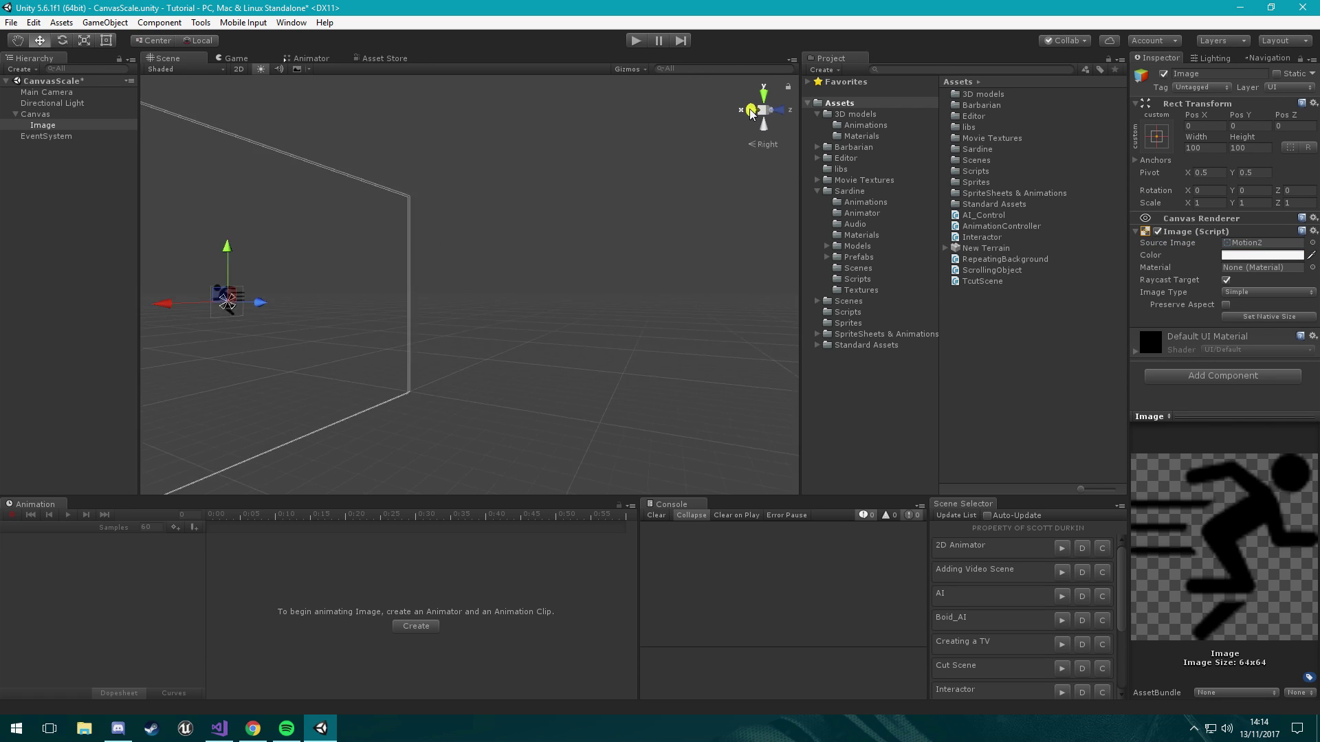
Move the Image to the canvas's top-left corner in the Scene view, at about X -881, Y 466.
scroll(554, 257, "down", 4)
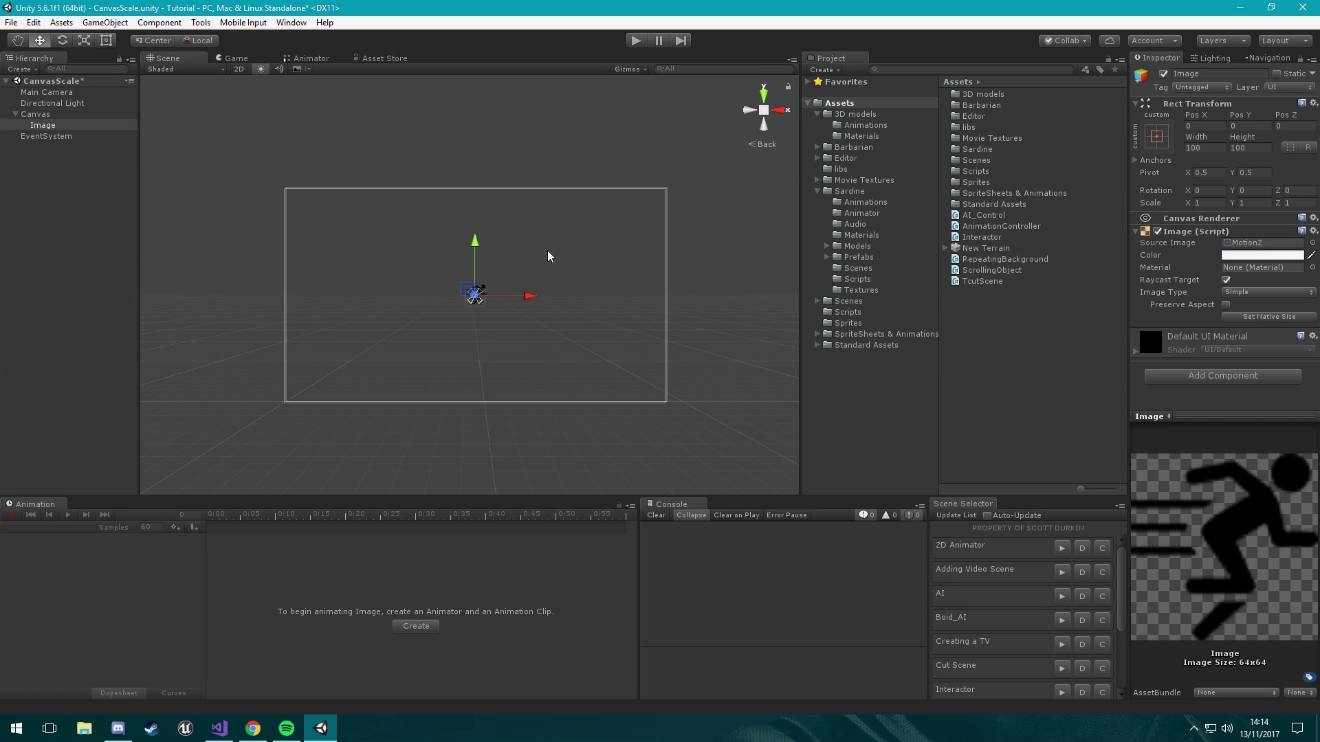
scroll(483, 290, "down", 3)
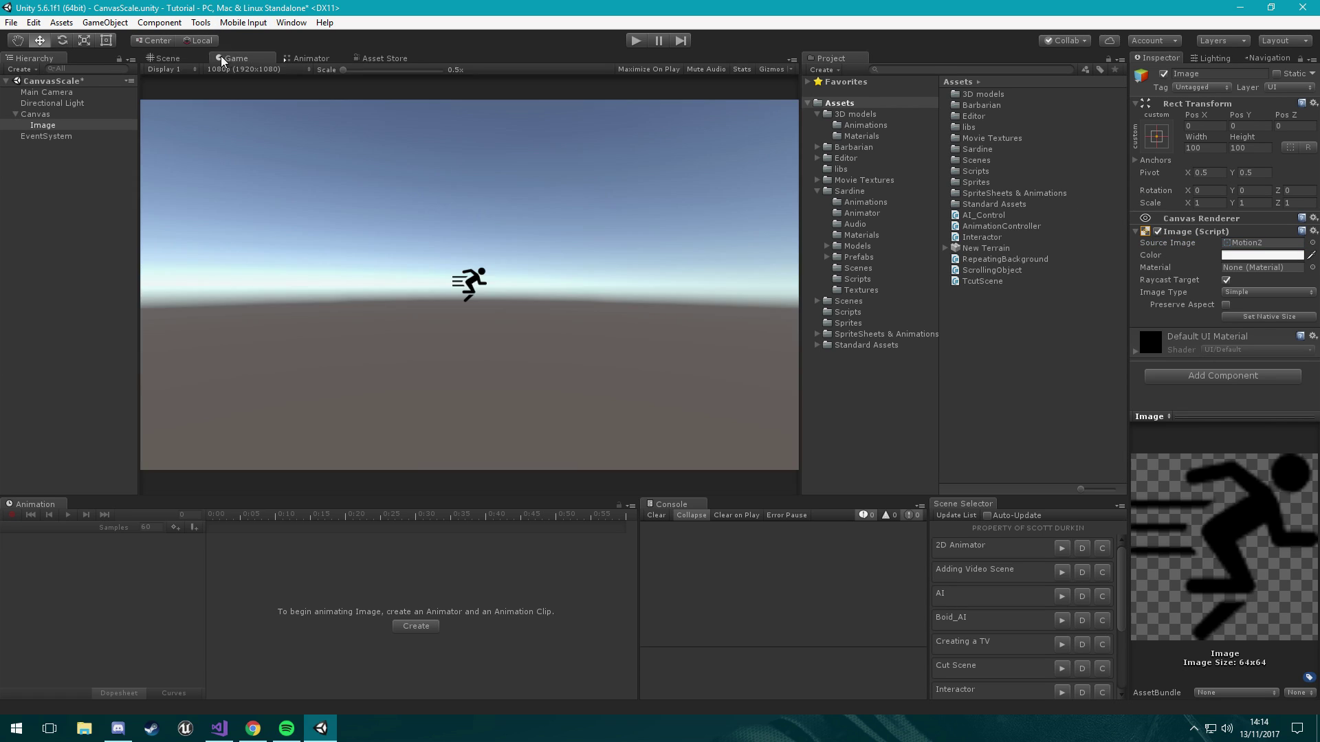
left_click_drag(469, 297, 196, 149)
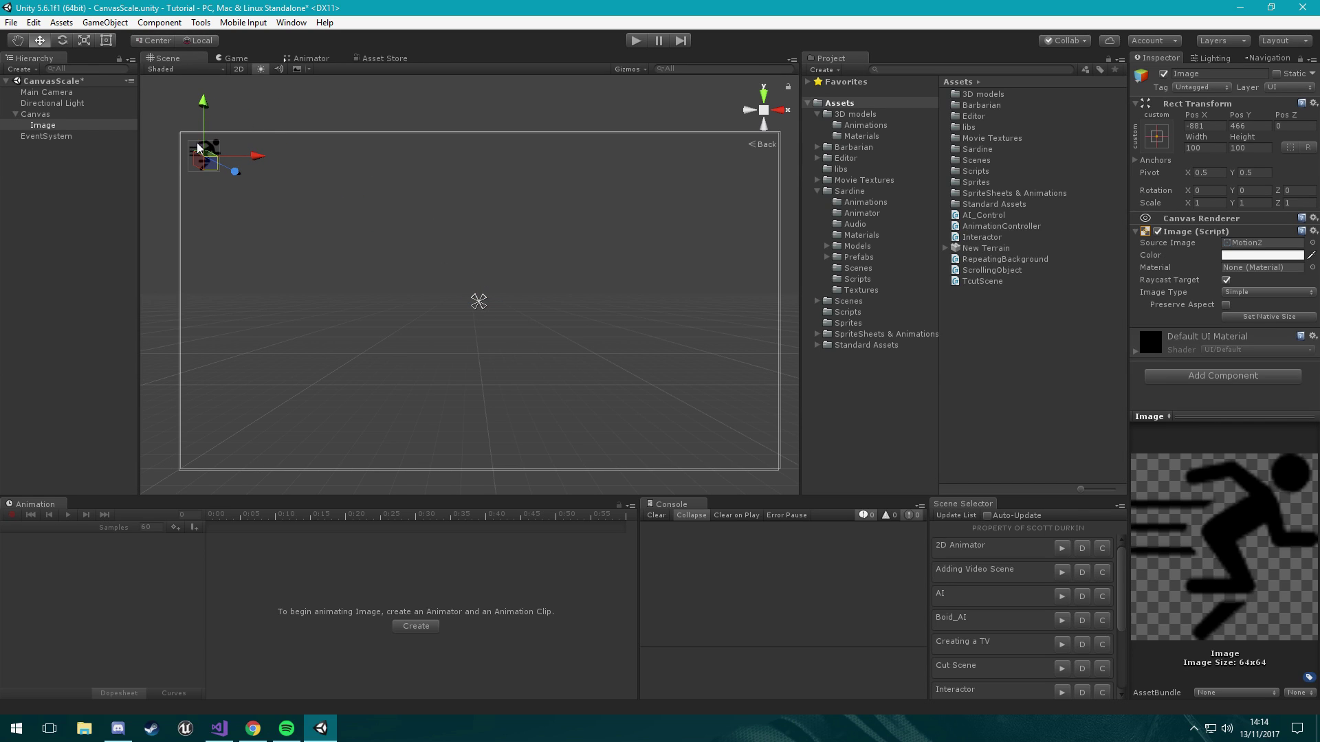
Preview the repositioned Image in the Game view at 4K (3840x2160) and 1080p (1920x1080), and return to the Scene view.
left_click(233, 59)
left_click(238, 66)
left_click(263, 170)
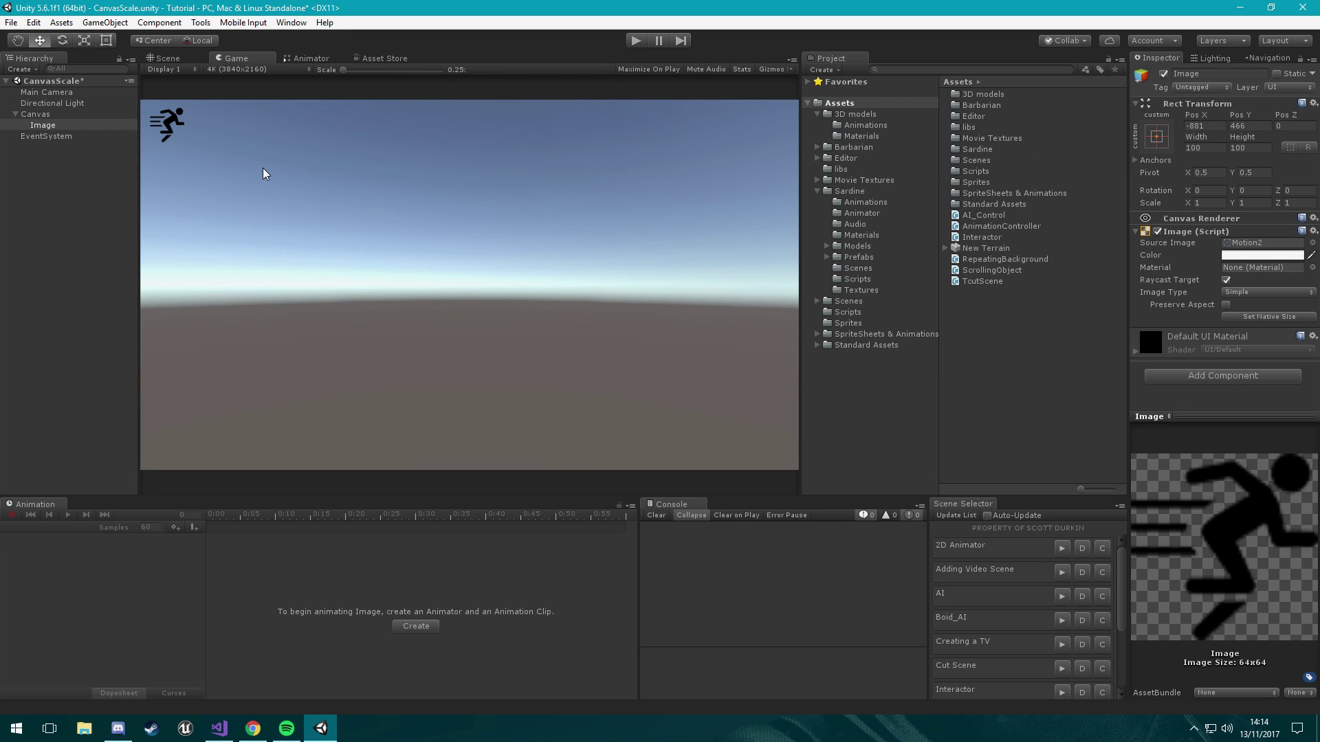
left_click(235, 69)
left_click(270, 189)
left_click(171, 60)
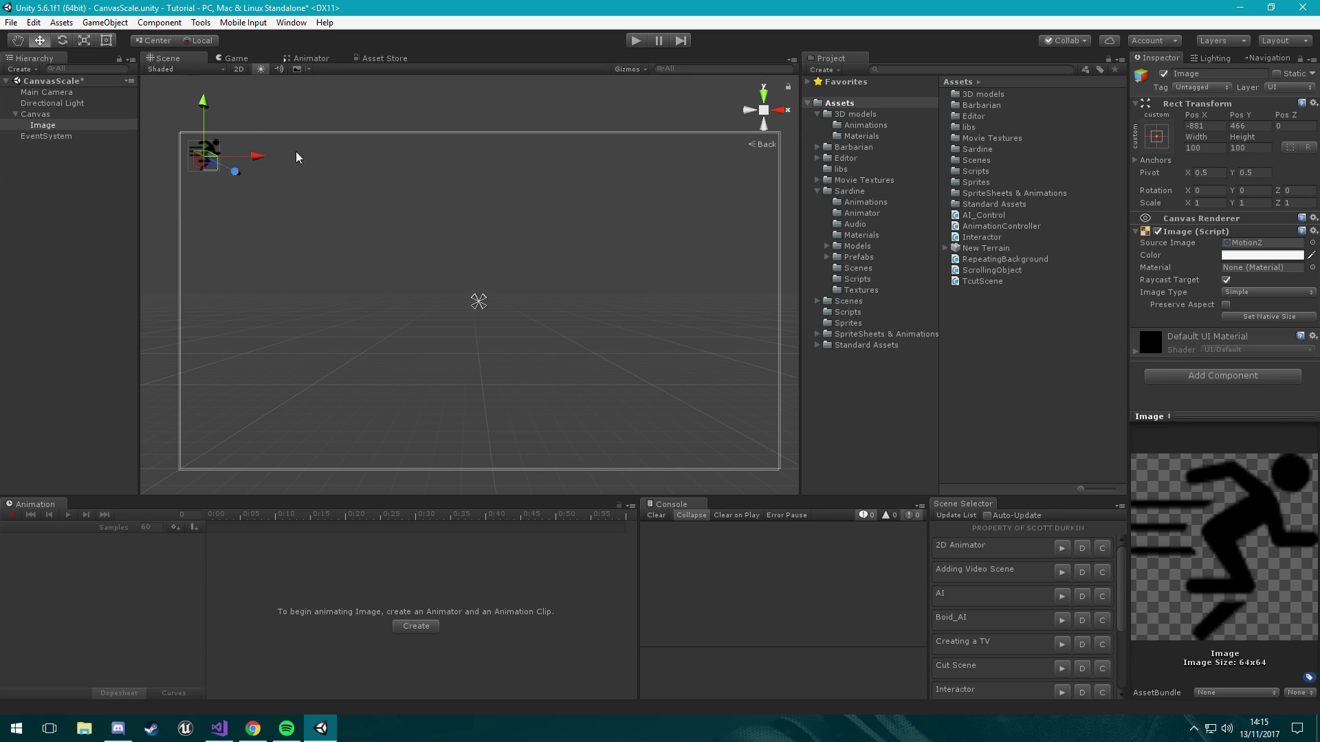
Set the Image's anchor preset to top left.
left_click(1157, 137)
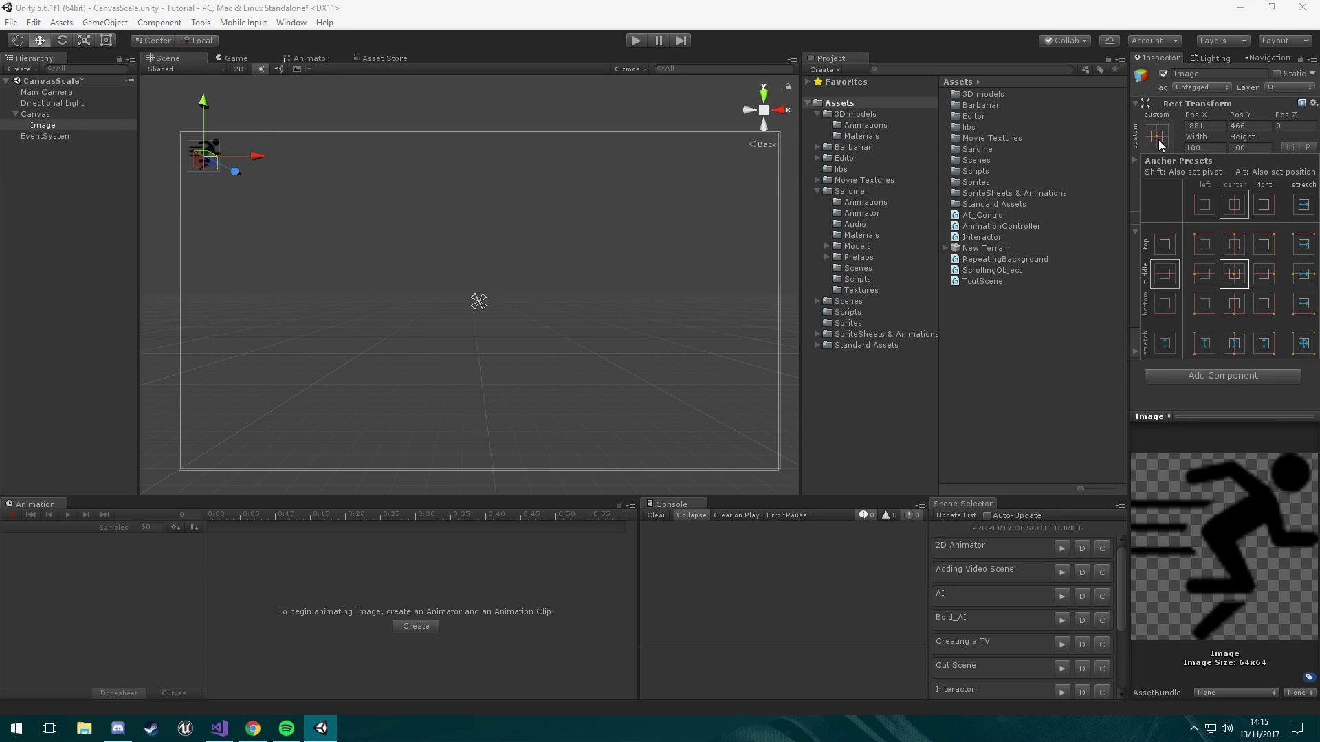
left_click(1210, 242)
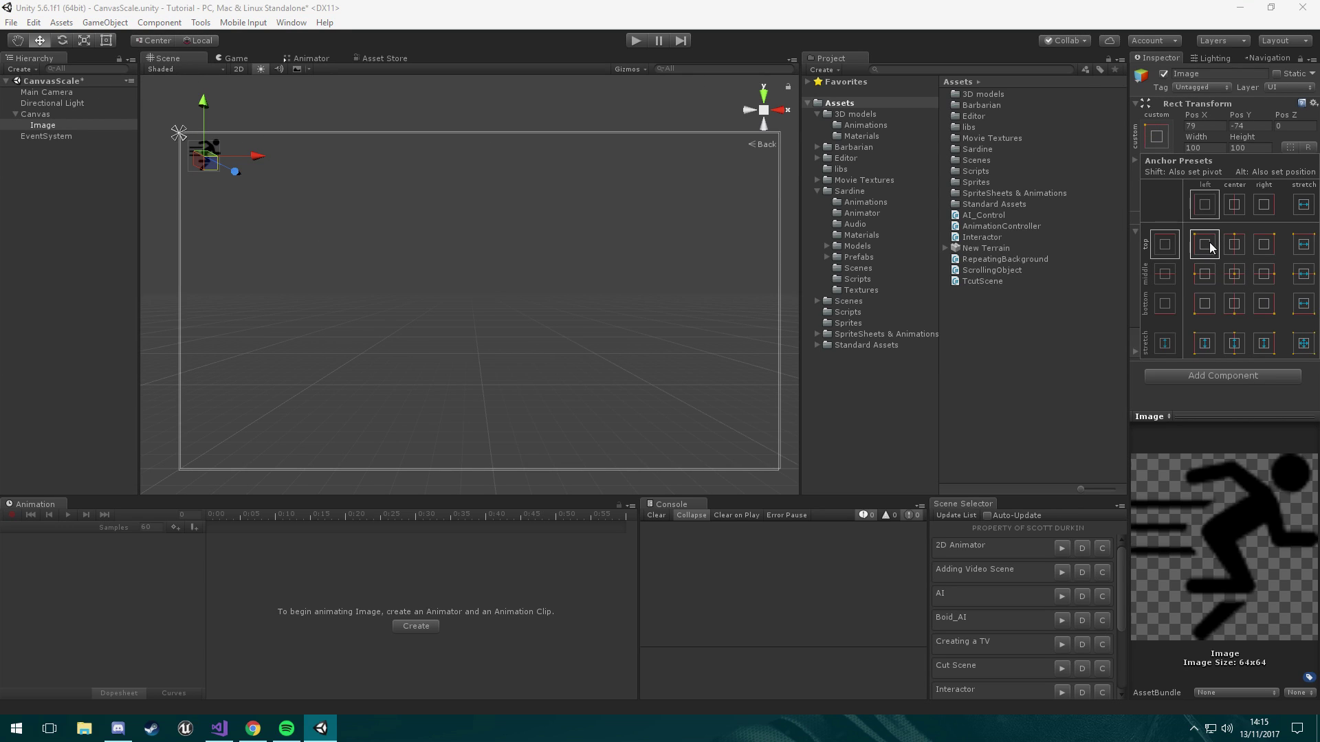
left_click(226, 56)
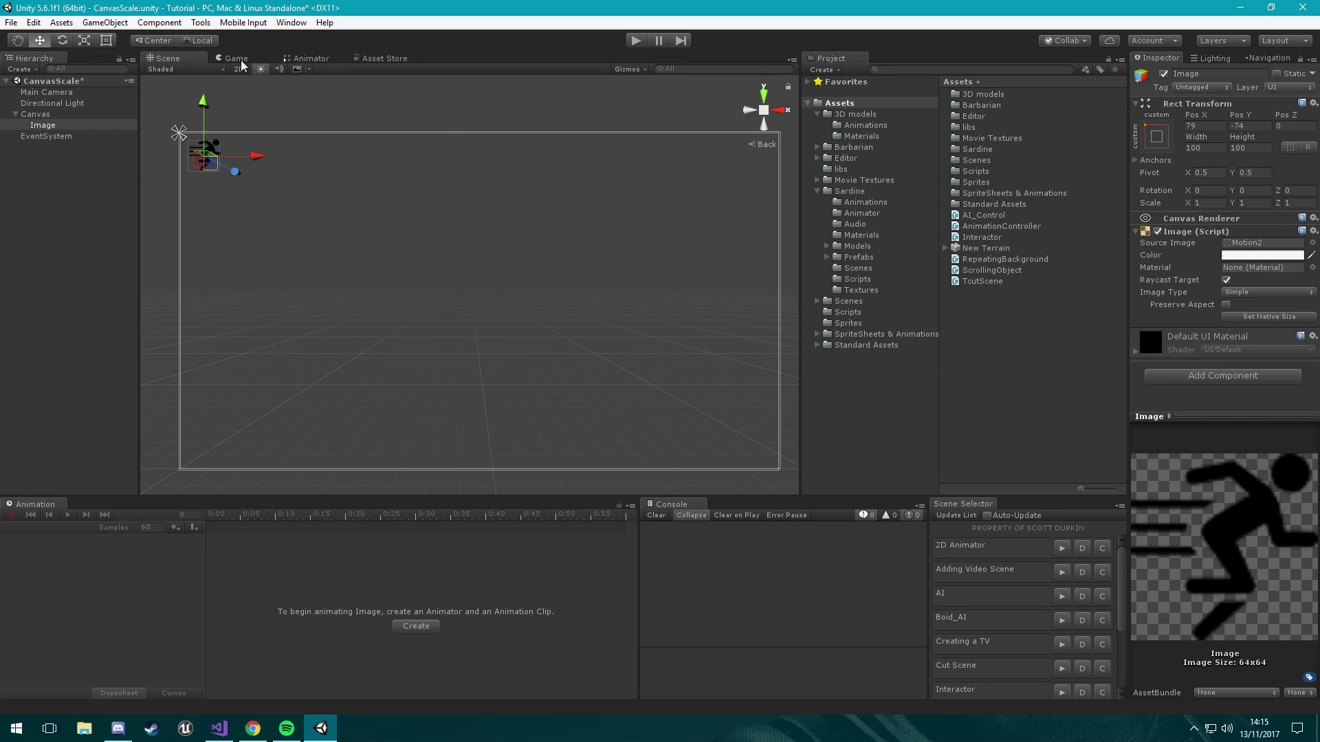
Check the top-left-anchored Image in the Game view at 4K (3840x2160) and 1080p (1920x1080).
left_click(225, 57)
left_click(224, 68)
left_click(253, 173)
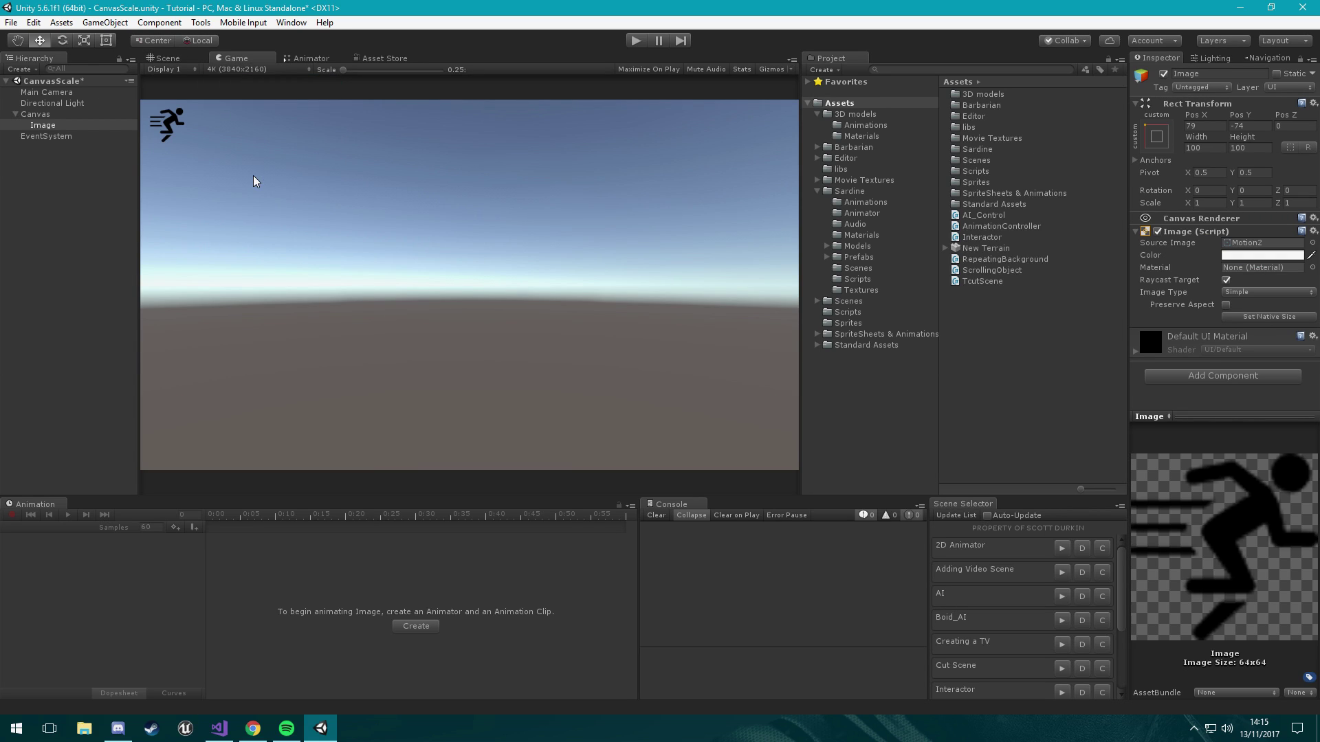
left_click(234, 69)
left_click(246, 182)
Check the anchored Image at Standalone (1024x768) and Free Aspect in the Game view, ending back at 1080p (1920x1080).
left_click(258, 67)
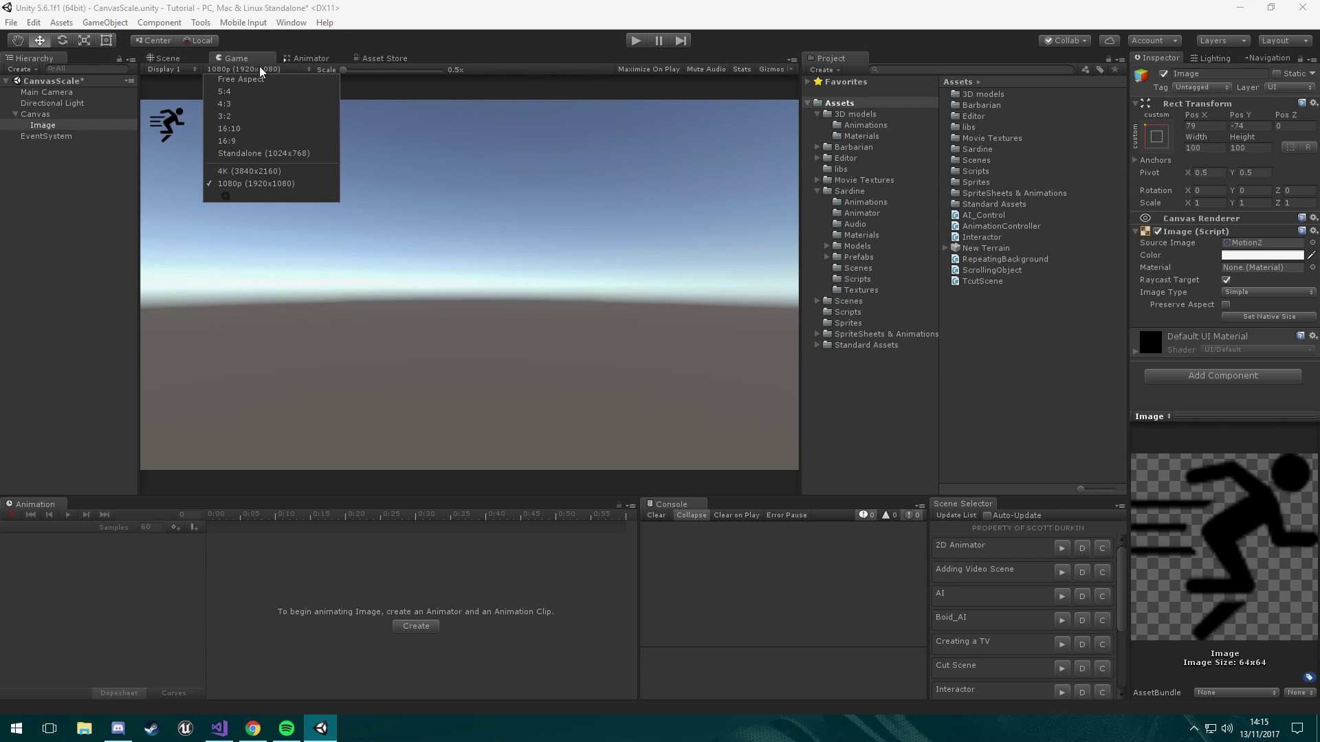
left_click(262, 153)
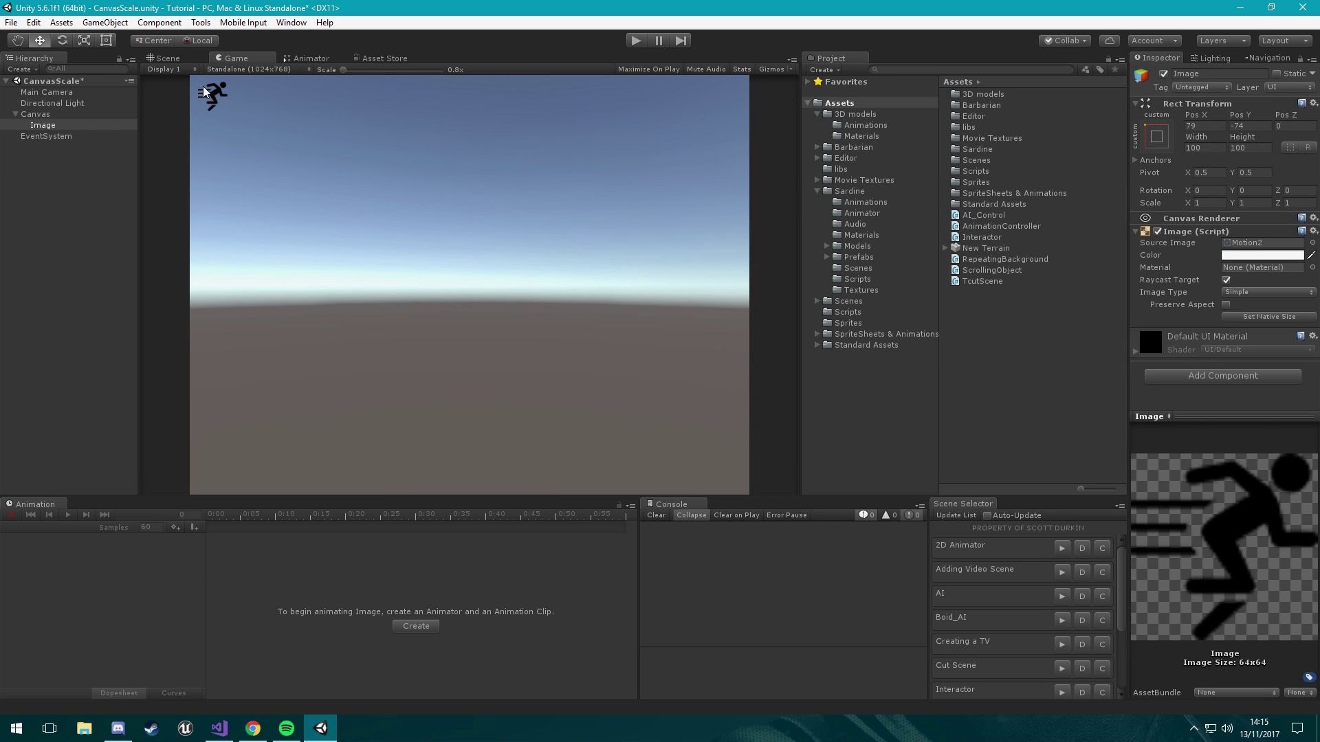
left_click(237, 69)
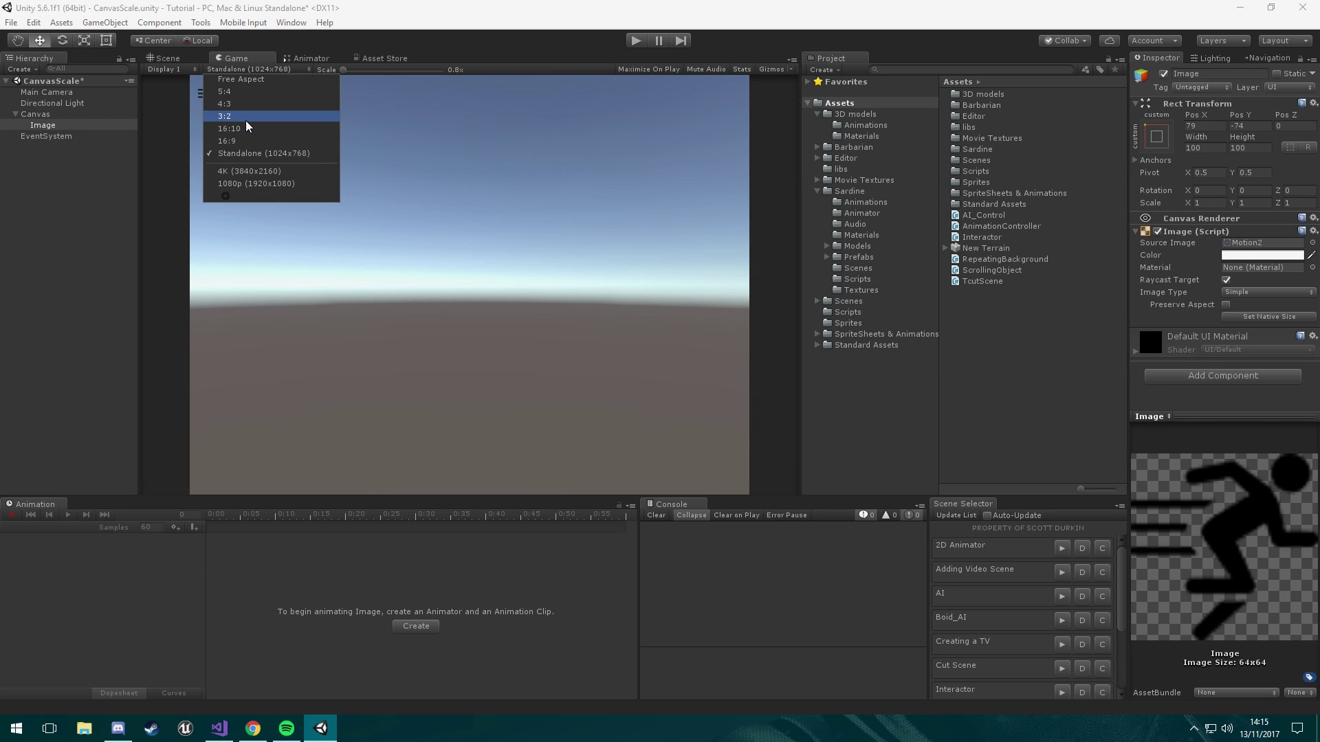
left_click(240, 80)
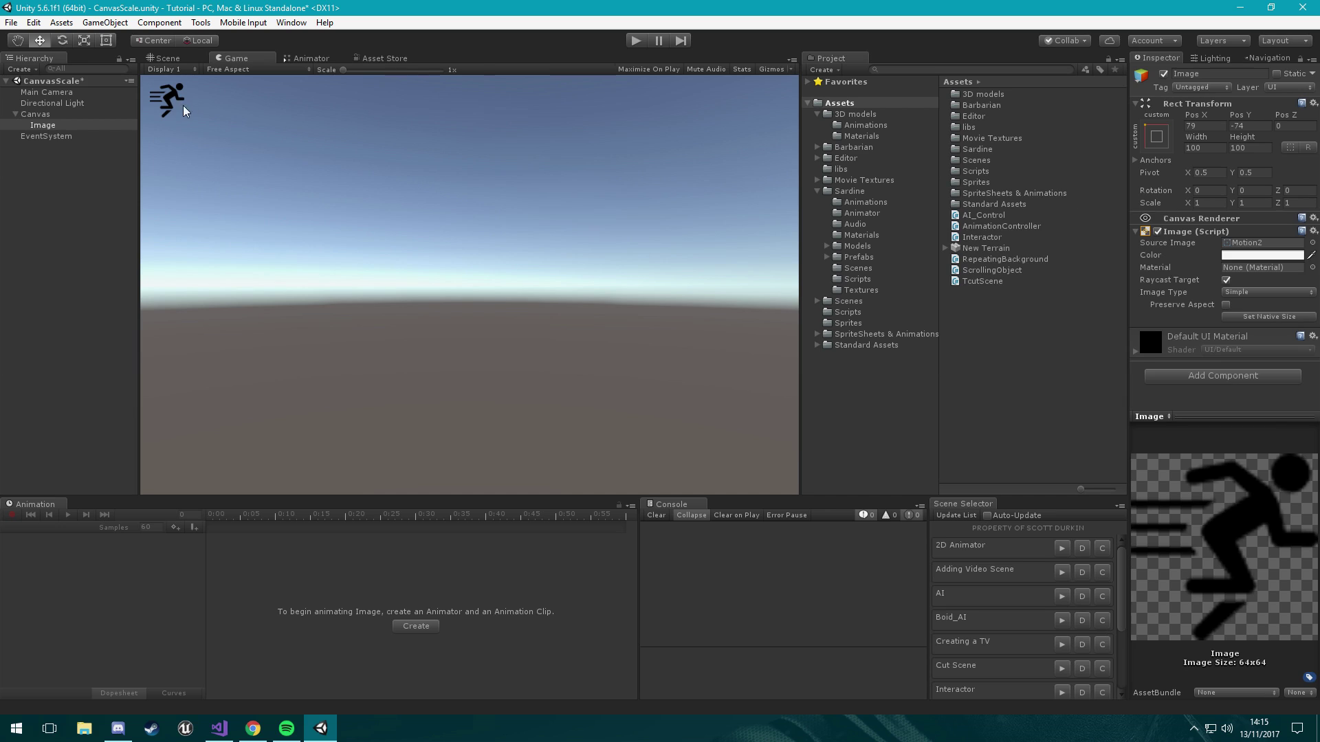
left_click(241, 69)
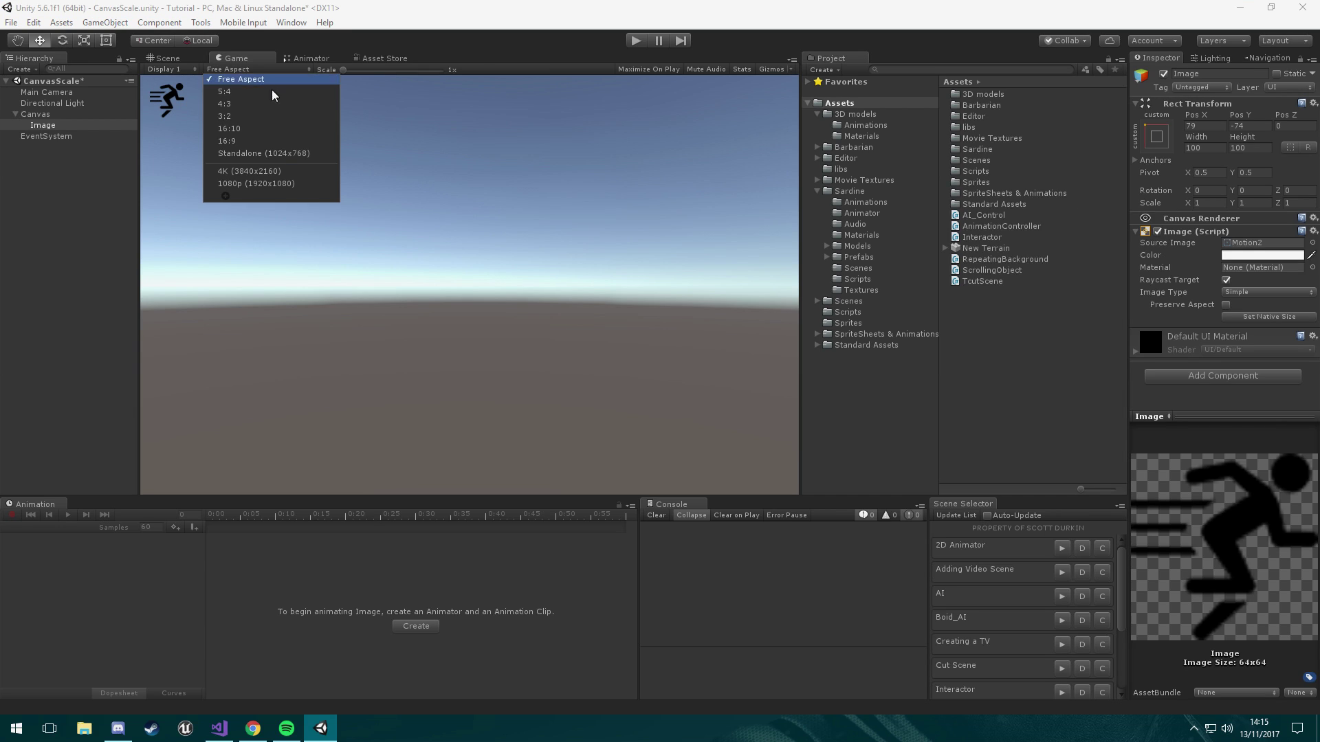
left_click(263, 180)
Duplicate the Image and move the copy straight down below the original in the Scene view, to about Y -183.
left_click(167, 59)
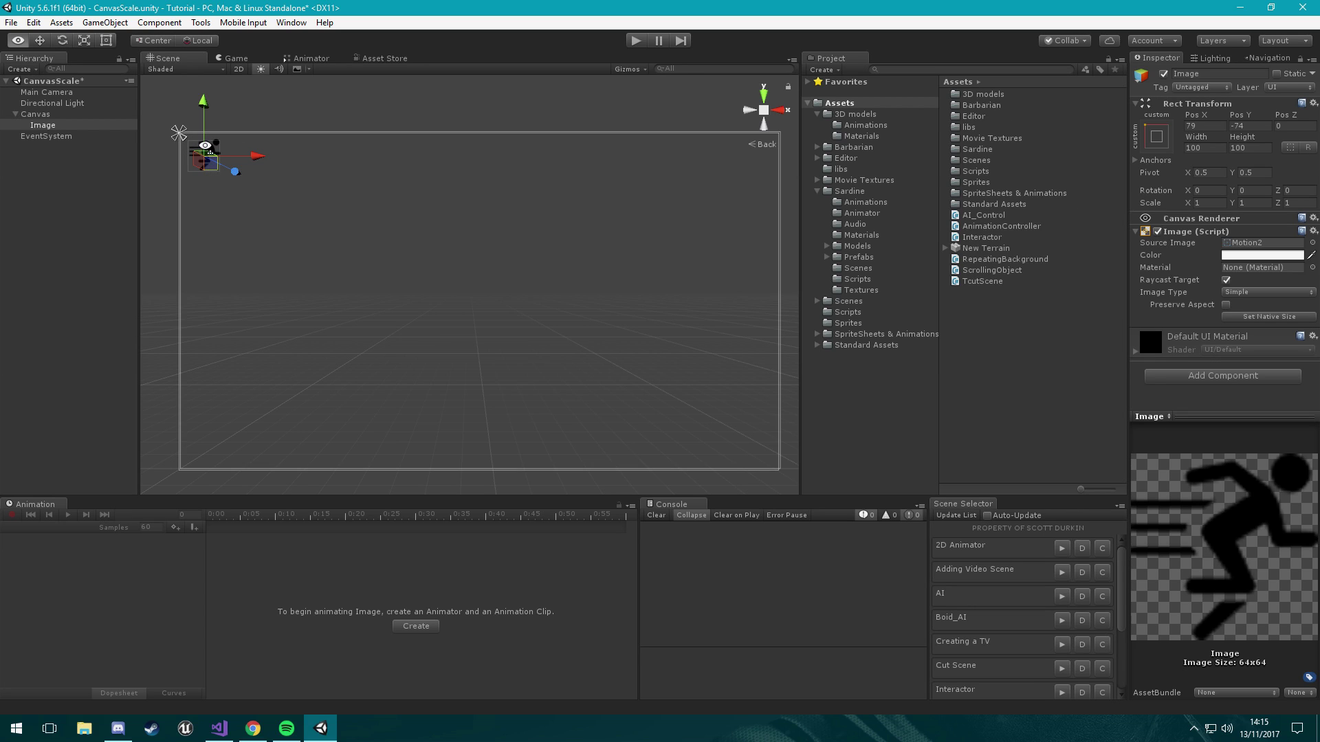
left_click_drag(205, 147, 210, 157, "alt")
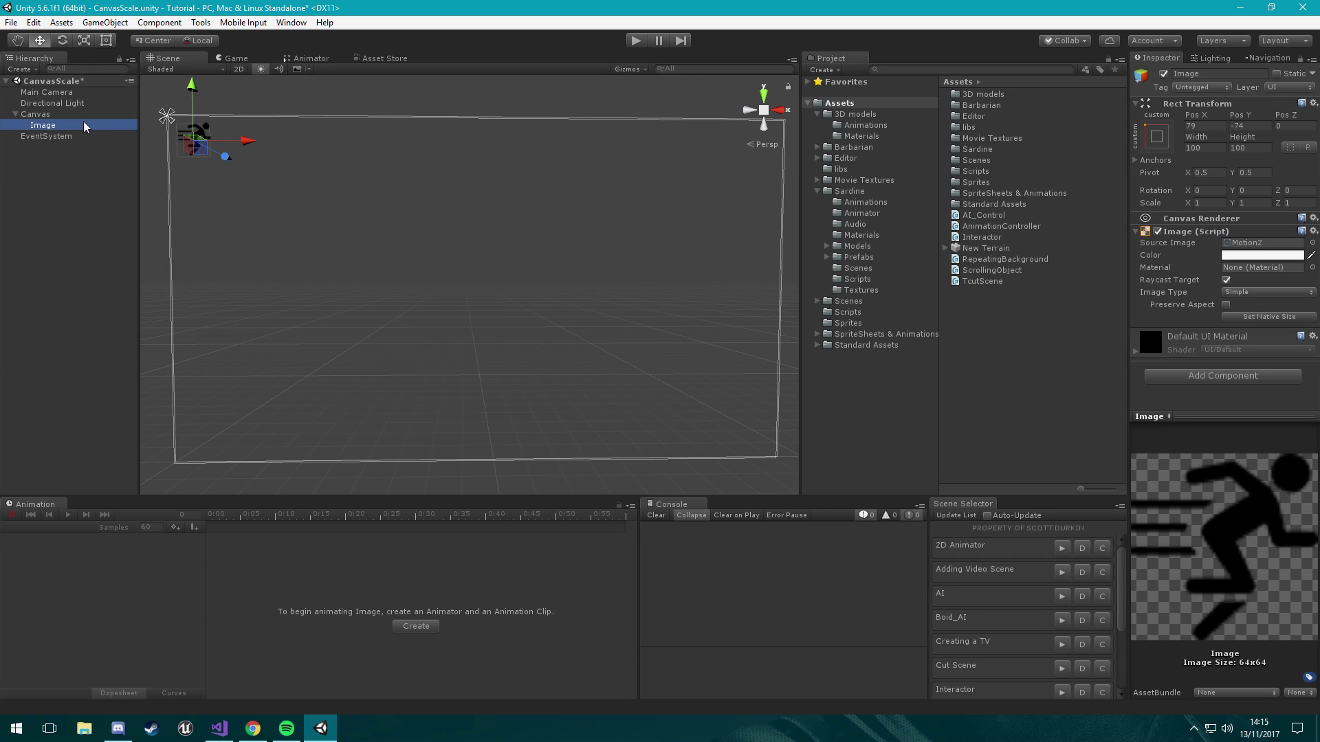
key("ctrl+d")
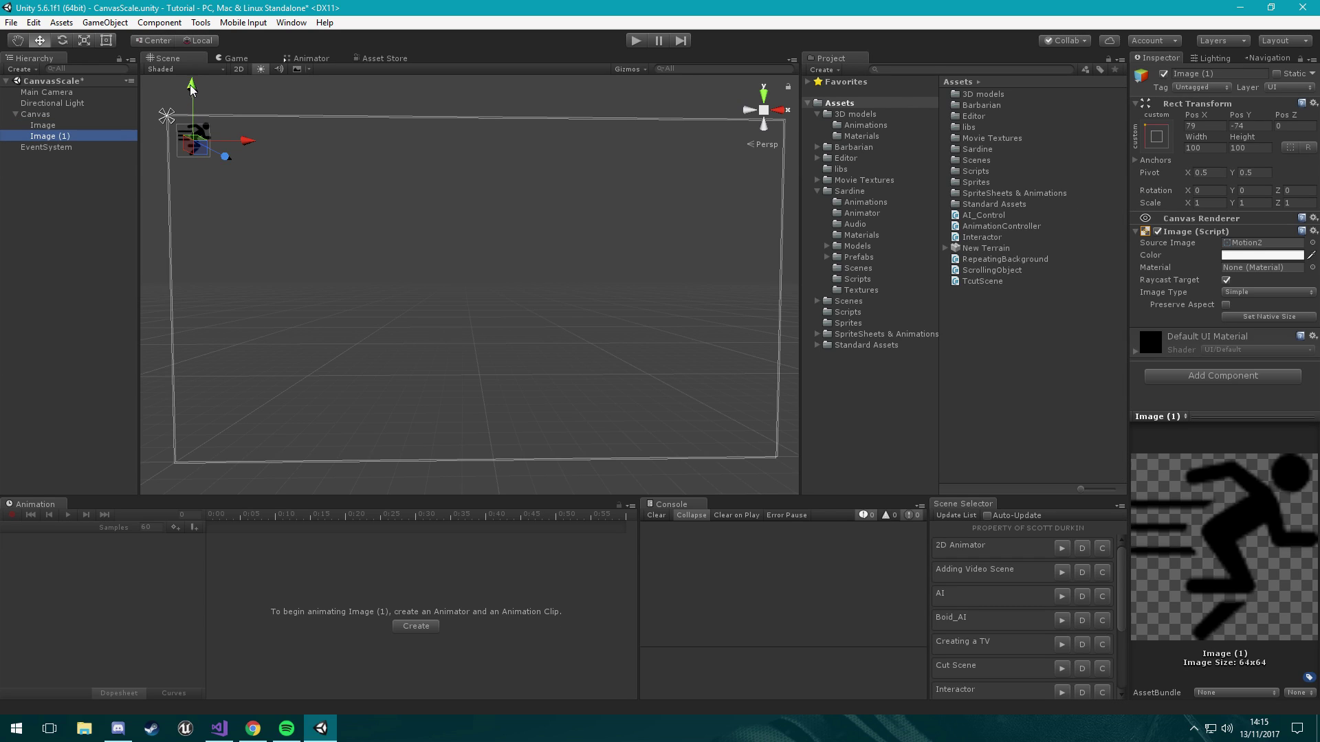
left_click_drag(192, 96, 193, 126)
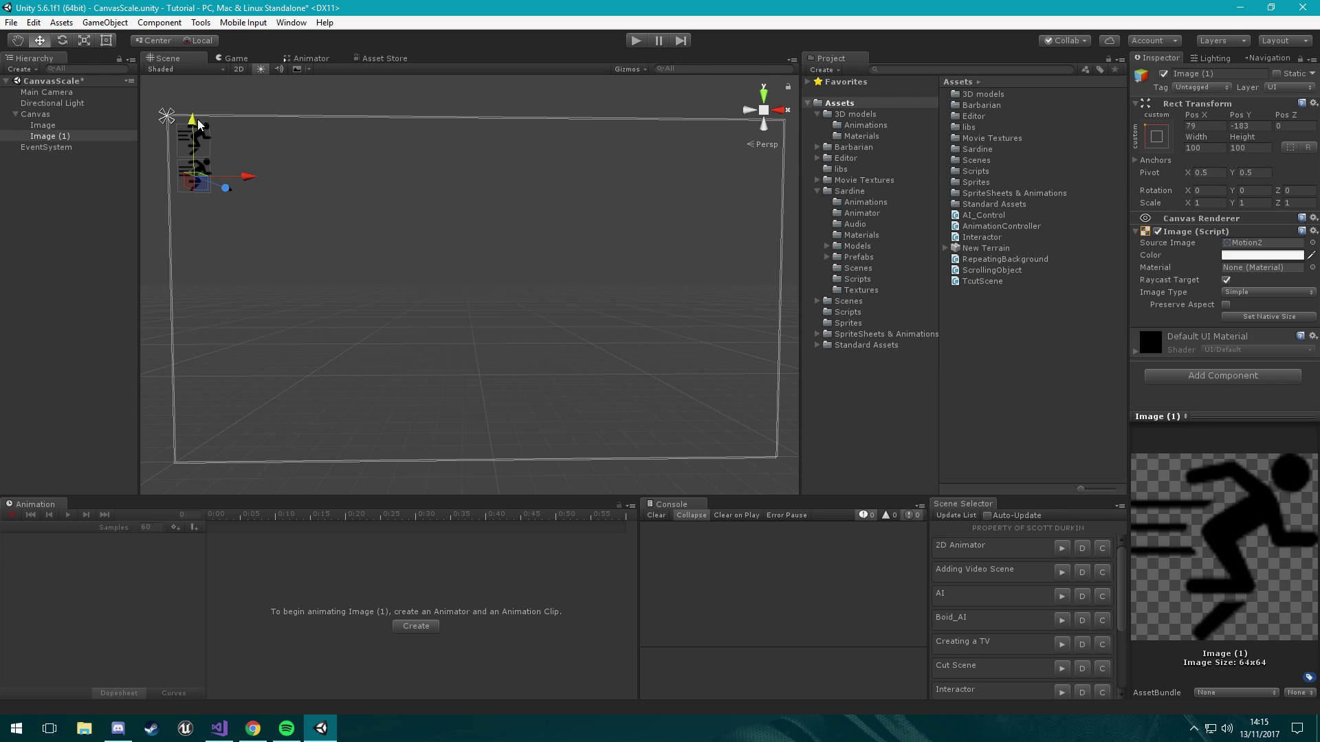
Preview both running-figure images in the Game view at 4K (3840x2160), Standalone (1024x768) and 1080p (1920x1080).
left_click(221, 58)
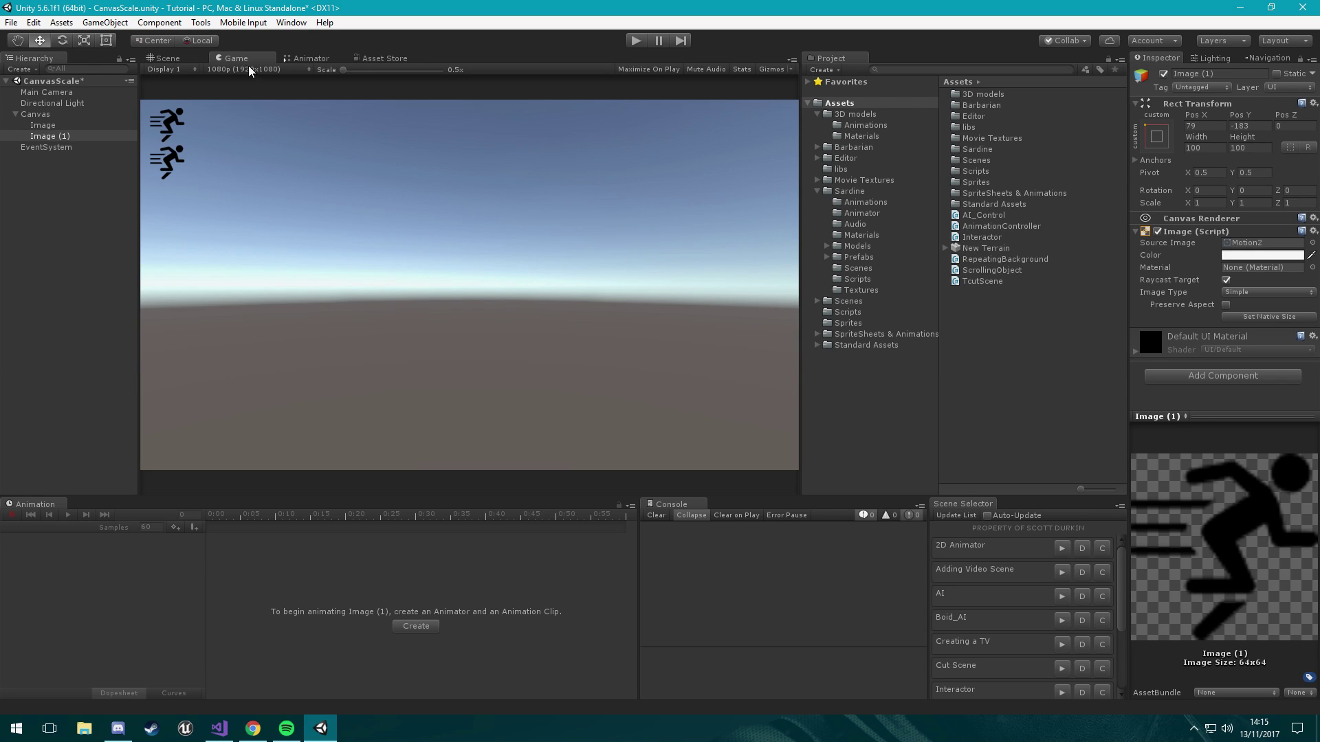
left_click(253, 70)
left_click(244, 178)
left_click(239, 70)
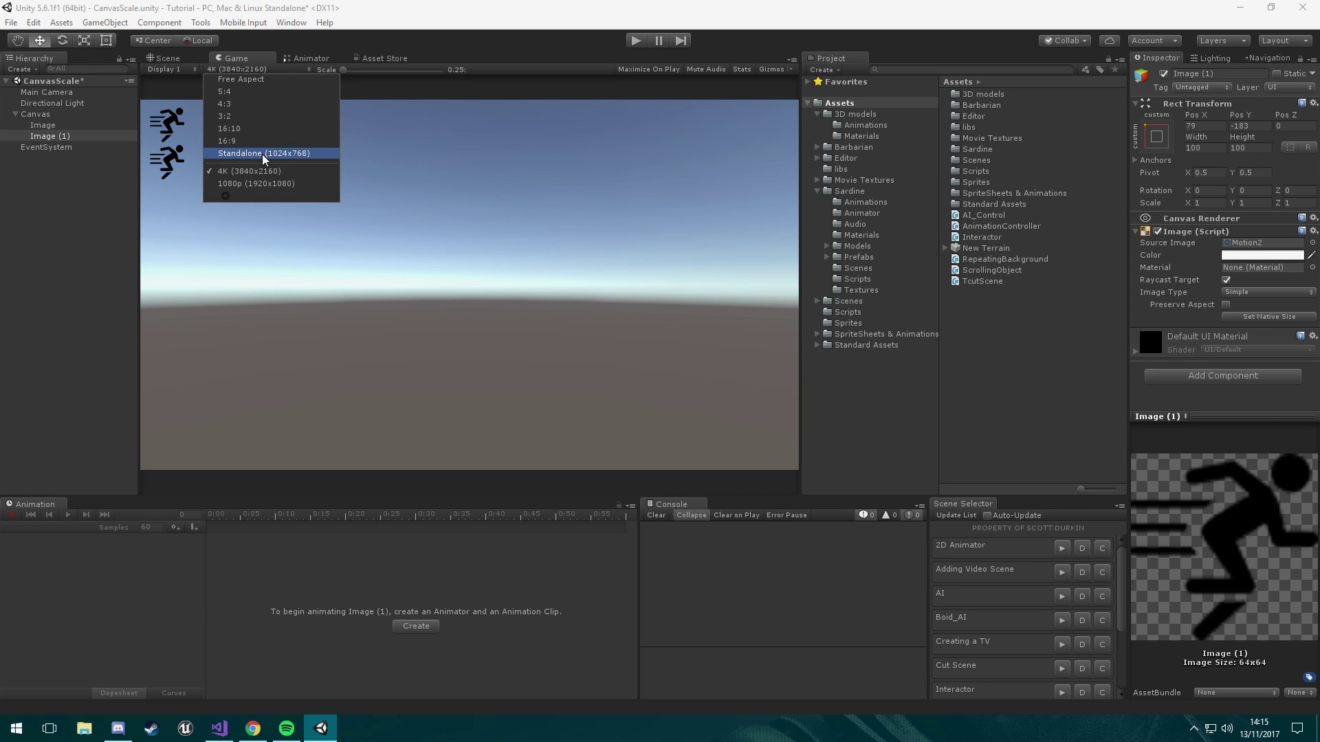
left_click(265, 157)
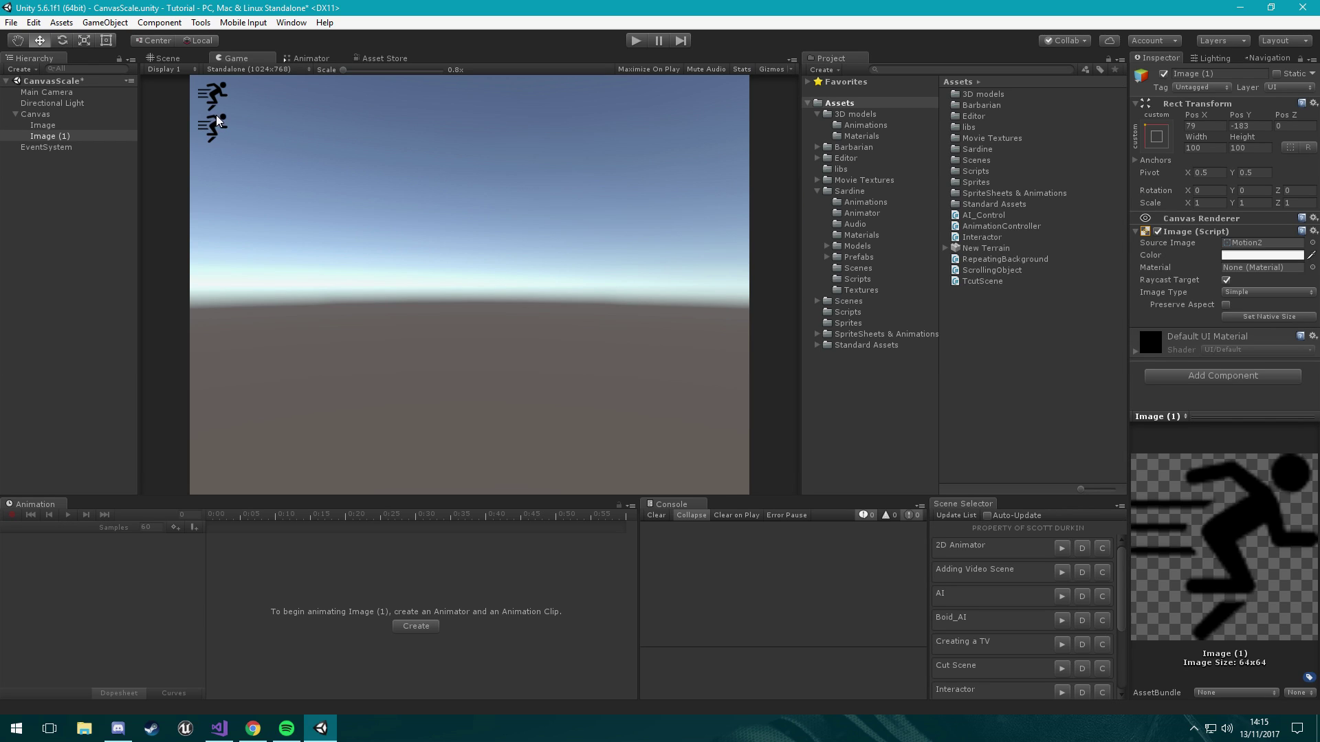
left_click(252, 69)
left_click(253, 168)
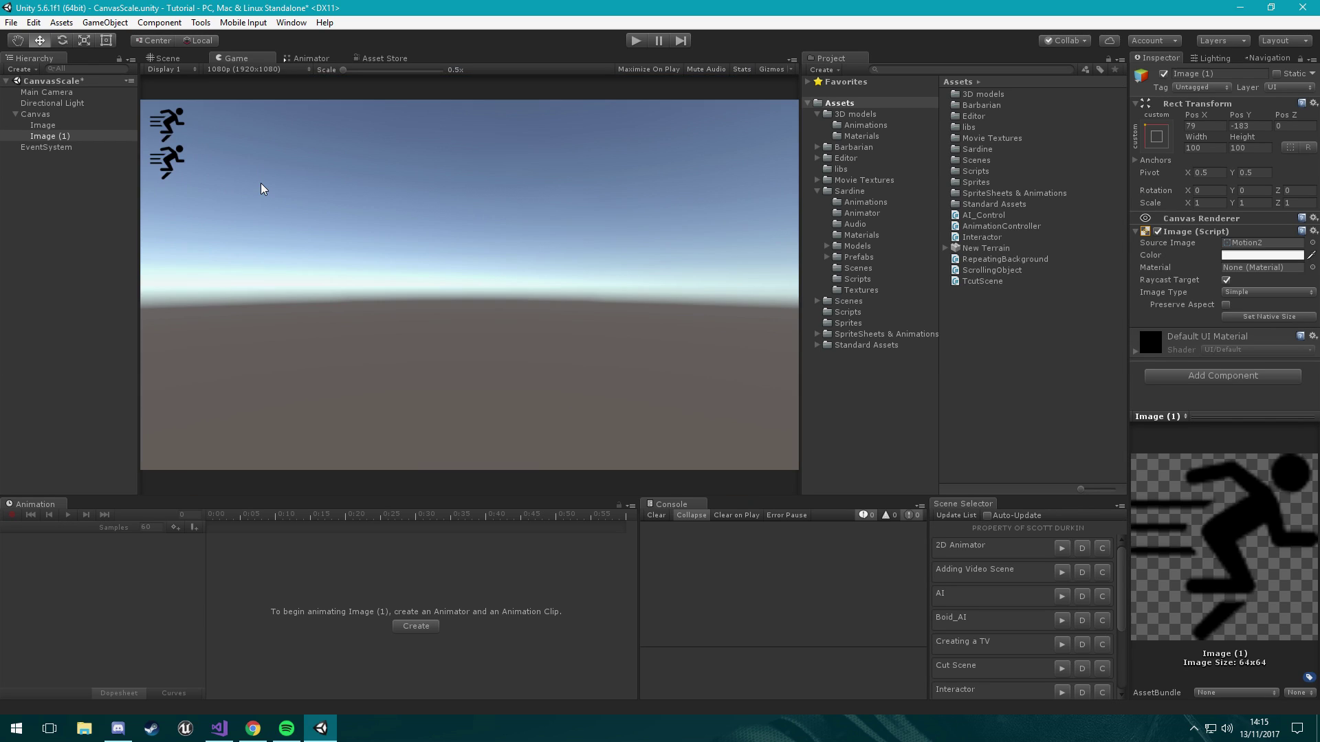
Preview both images in the Game view with Free Aspect and switch back to 1080p (1920x1080).
left_click(228, 67)
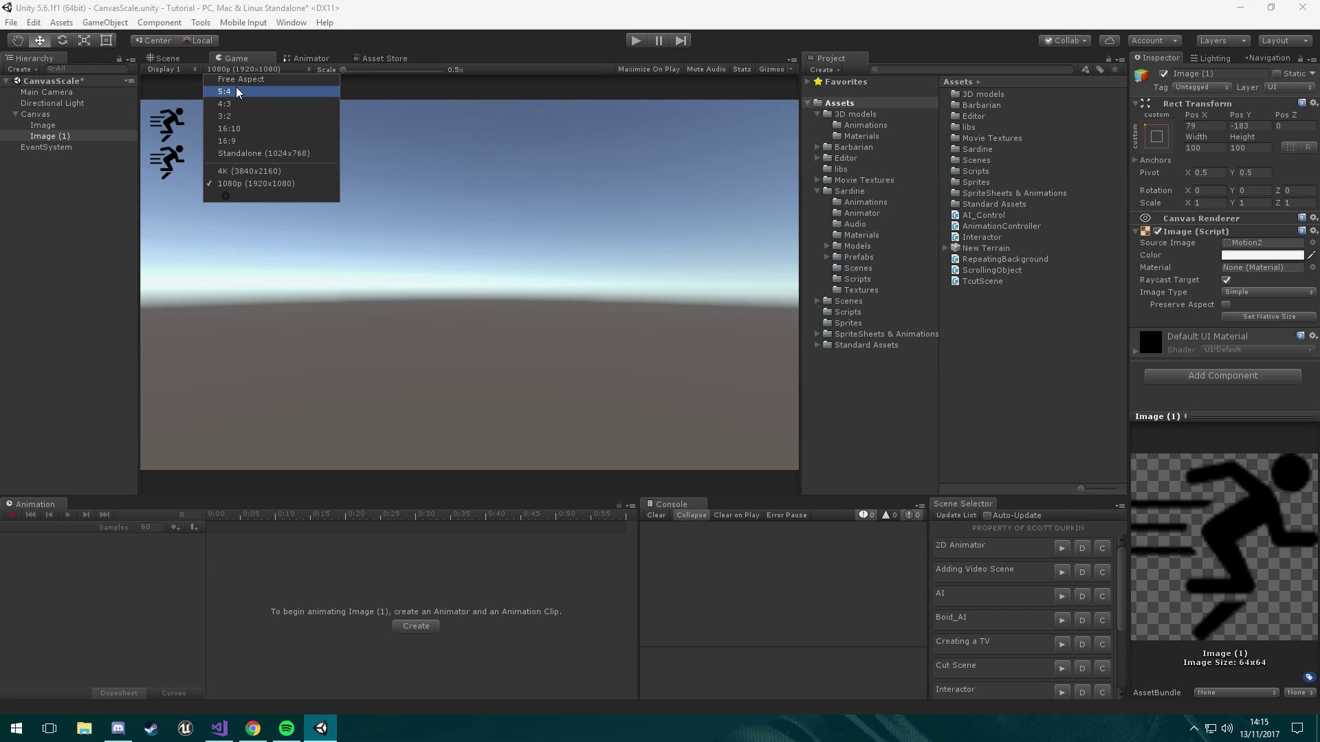
left_click(236, 86)
left_click(245, 69)
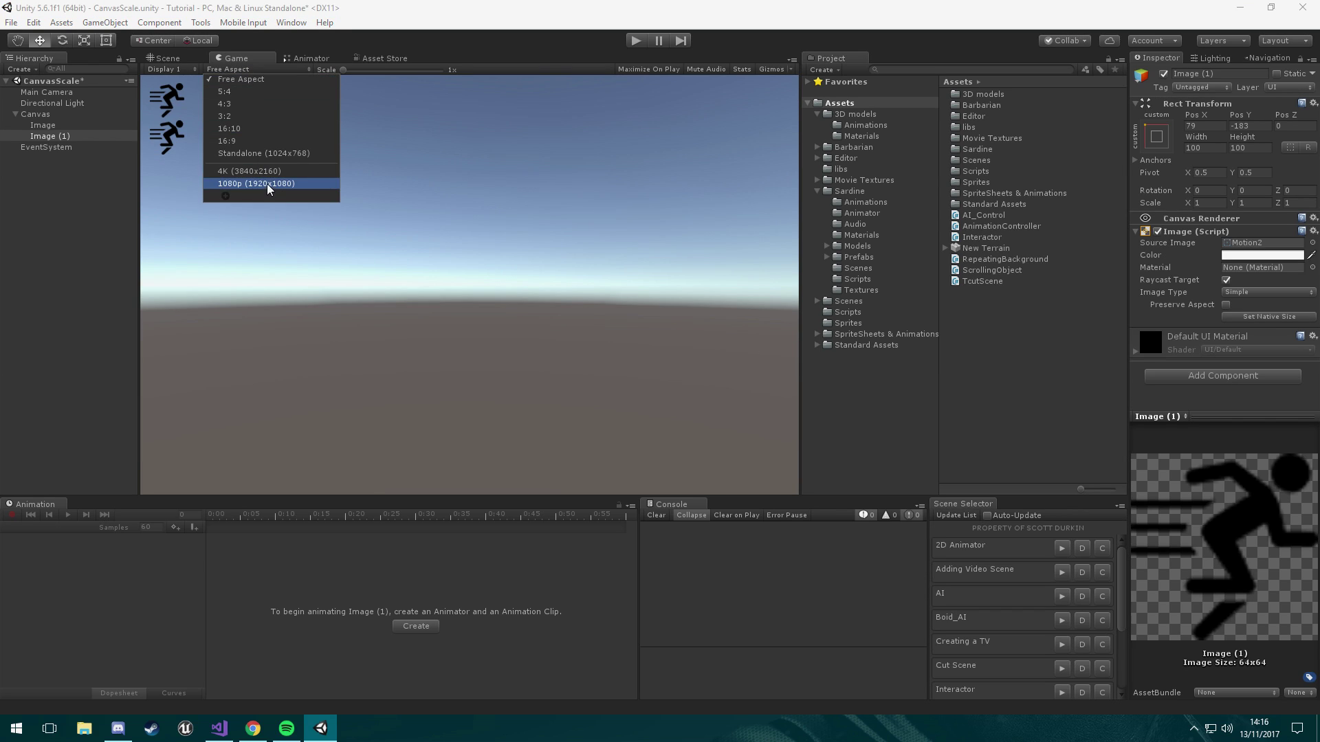
left_click(266, 182)
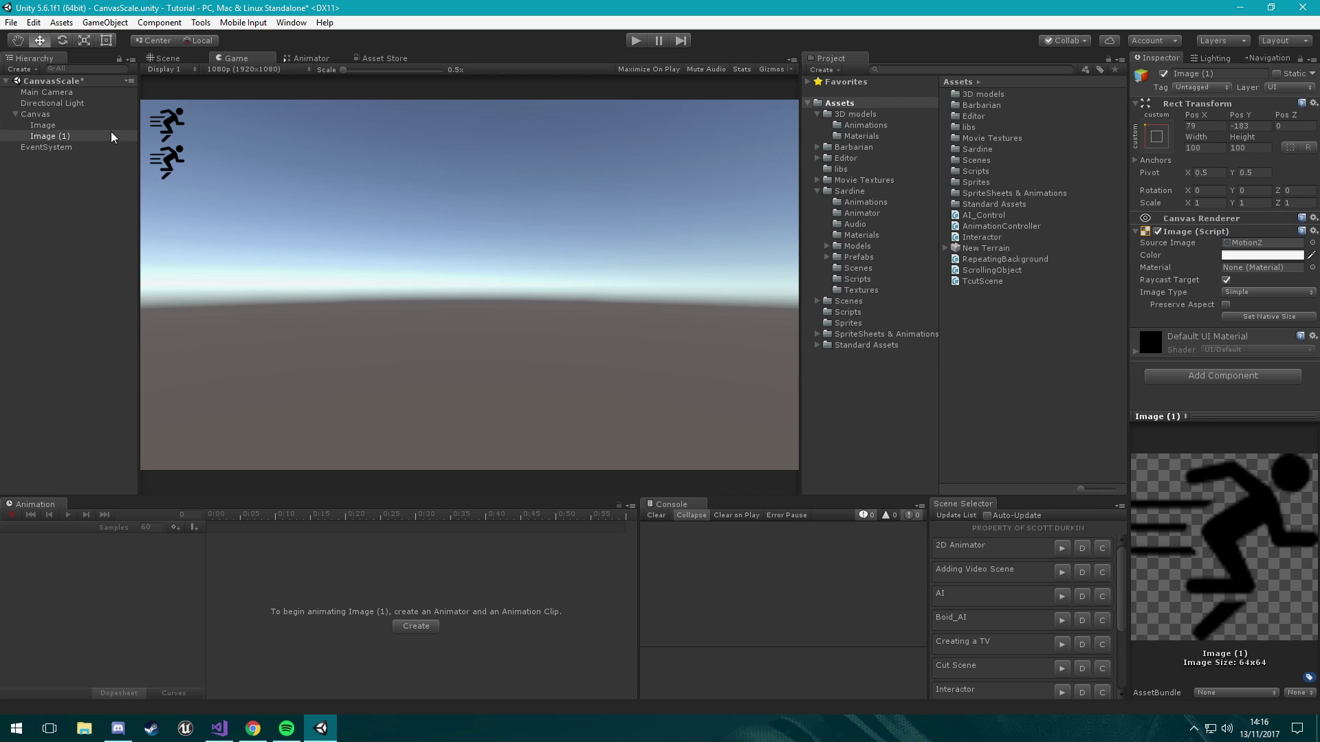
Select the Canvas and compare the placement of both images between the Scene view and the Game view.
left_click(169, 59)
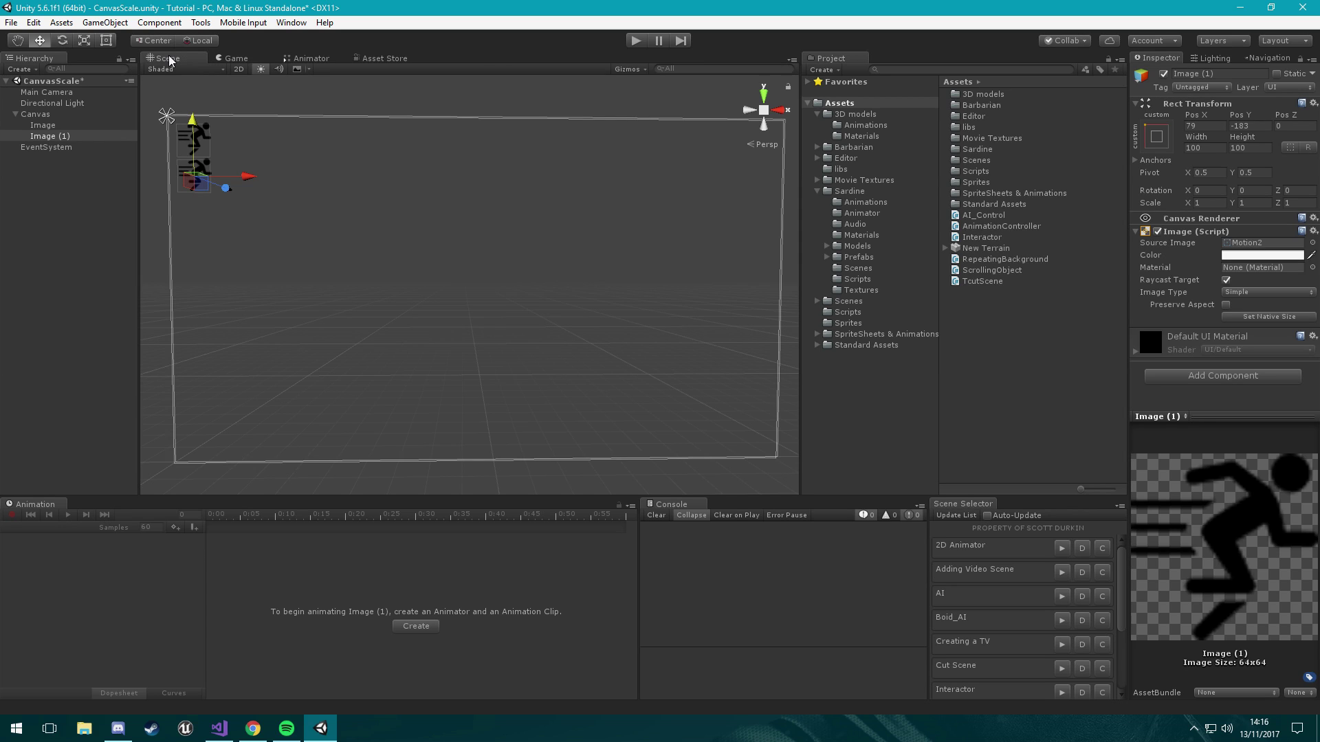
left_click(54, 115)
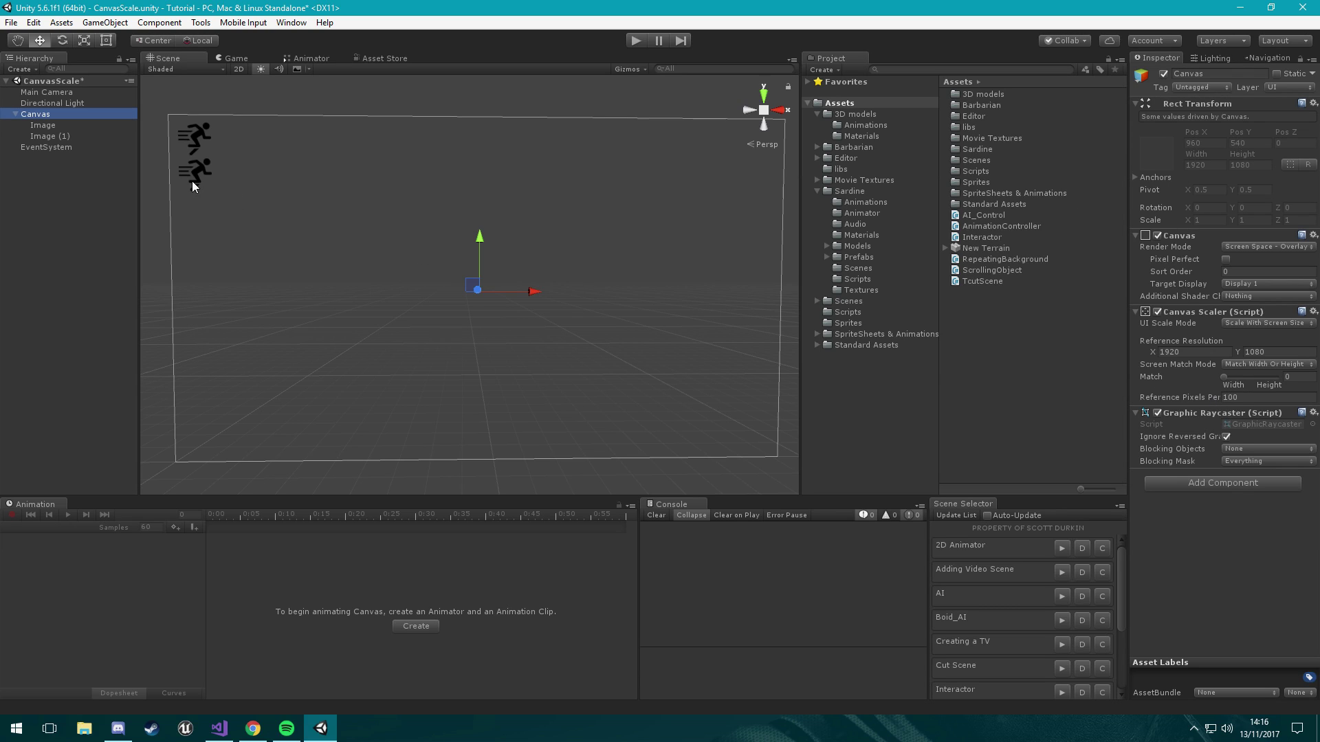
middle_click_drag(192, 180, 234, 175)
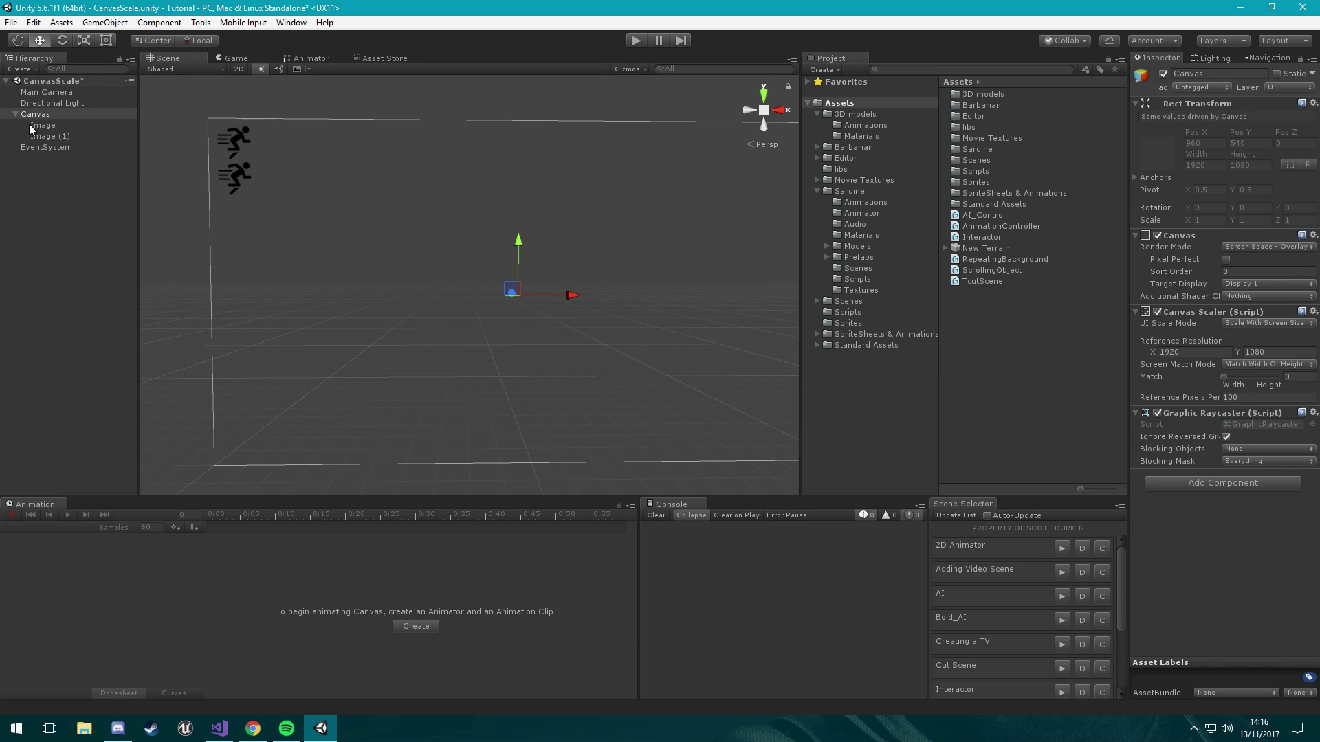
left_click(238, 58)
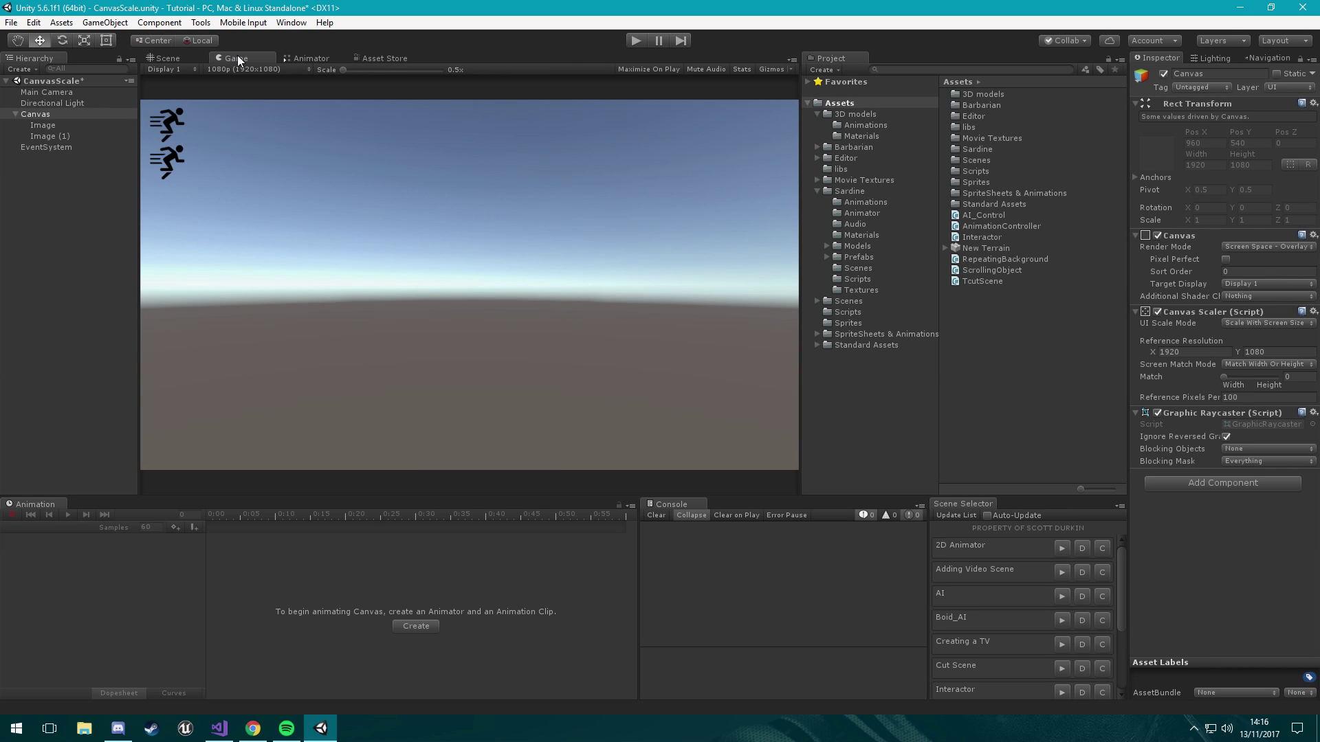
left_click(187, 58)
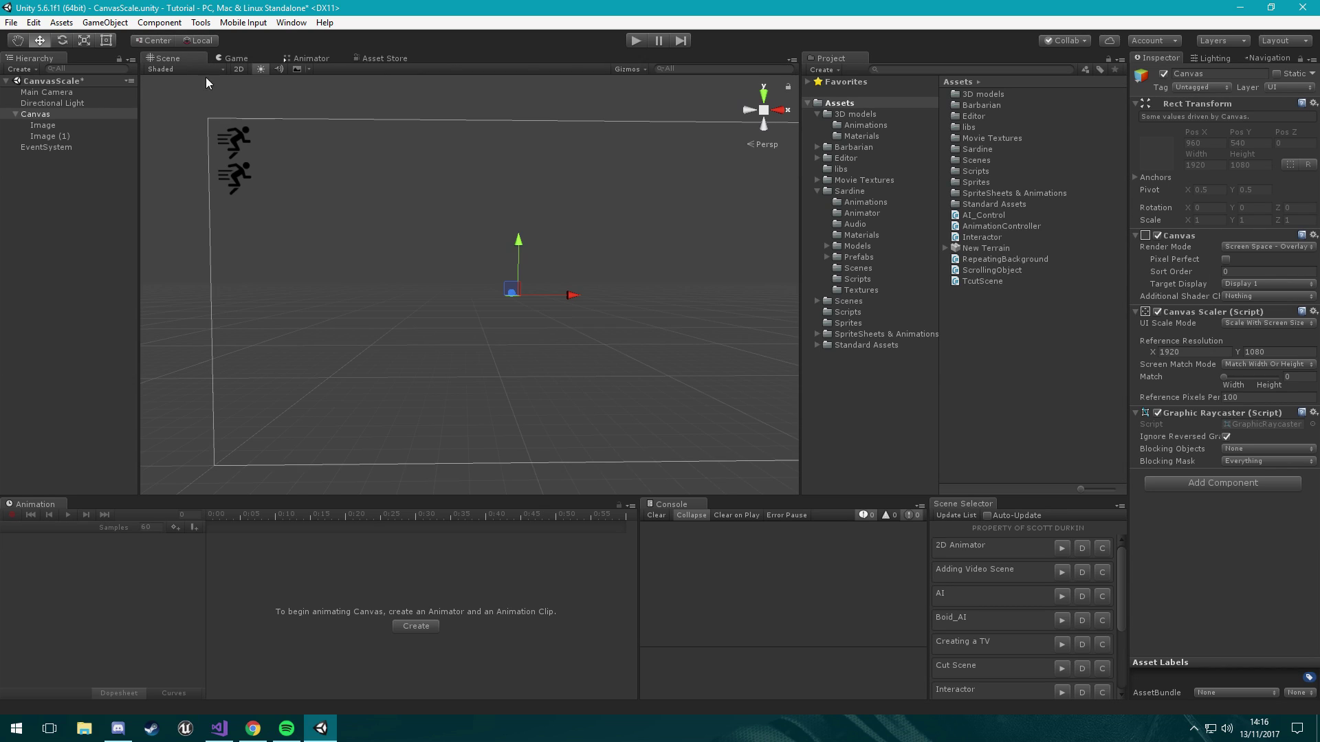
left_click(235, 58)
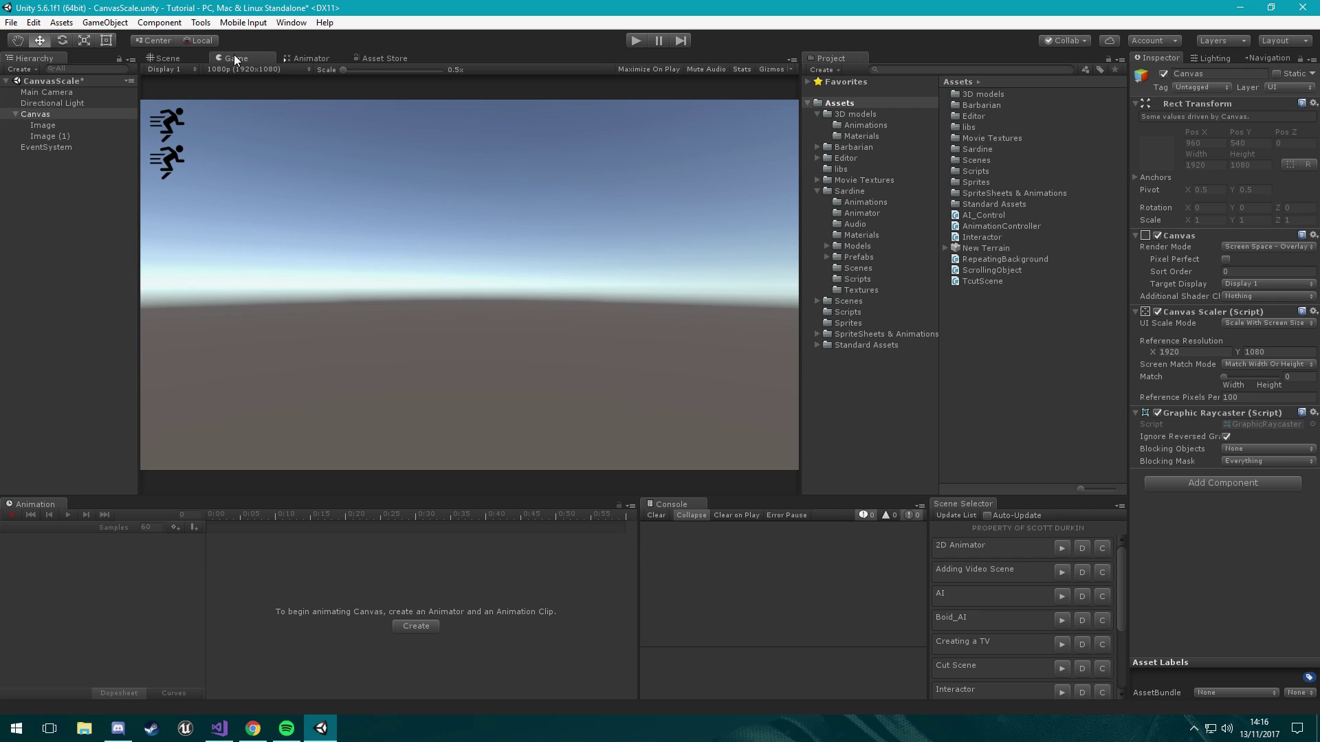